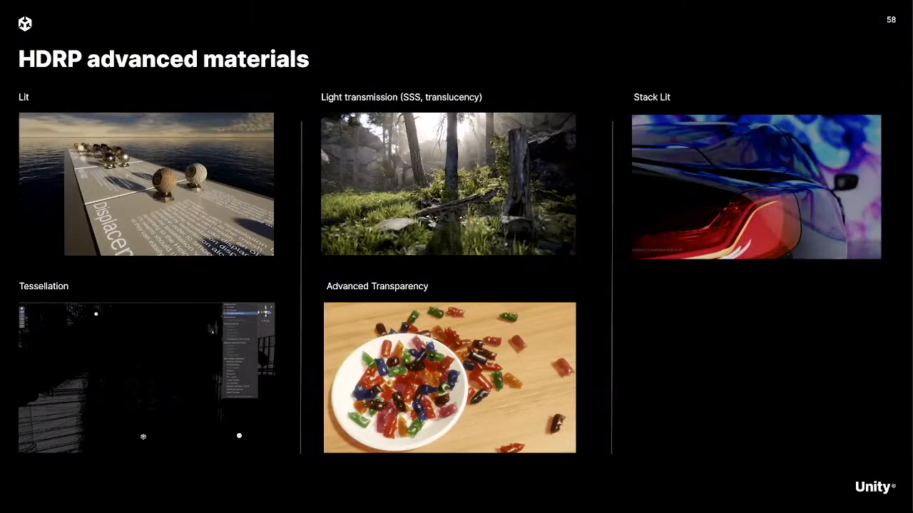
key("Right")
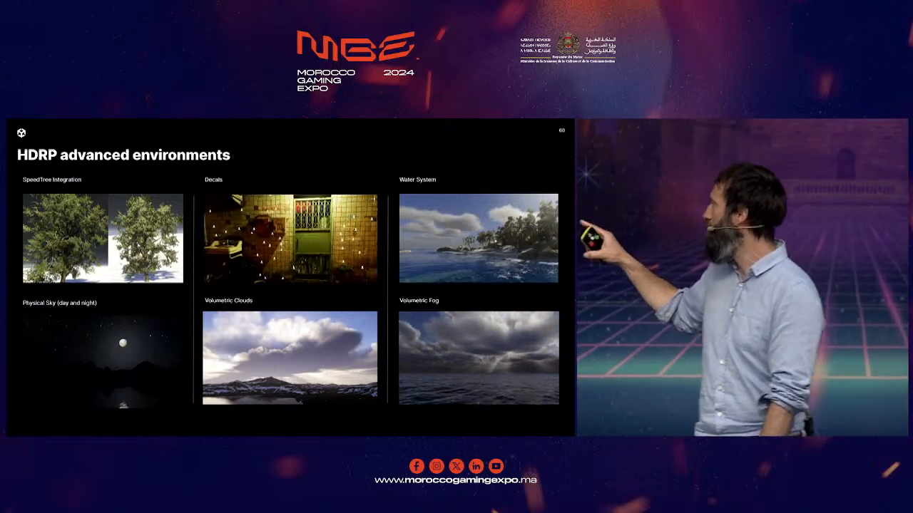
key("Right")
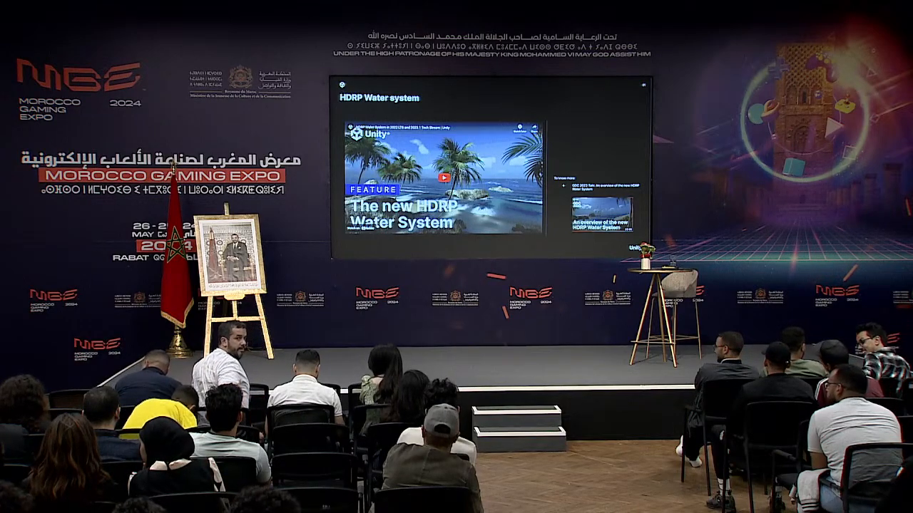
Switch to Unity Hub and open the gdc24_environment_hdrp B11 project
key("super+Tab")
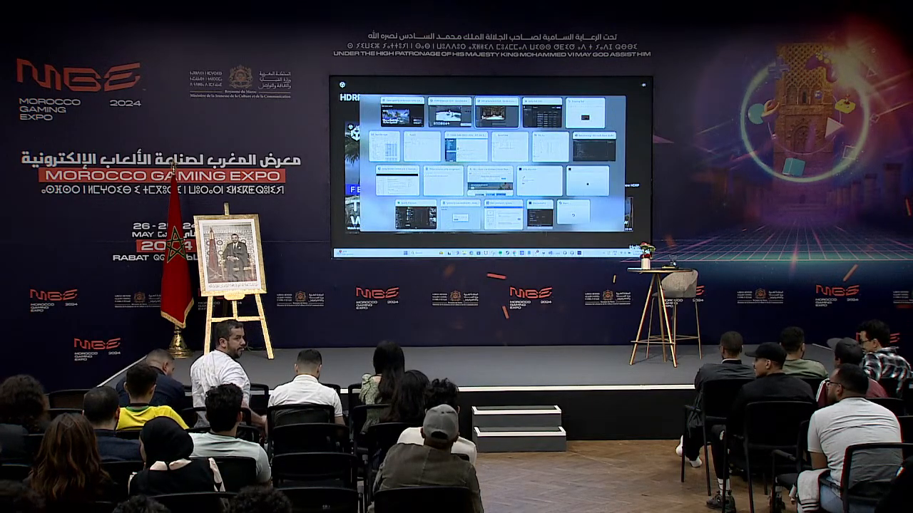
key("alt+Tab")
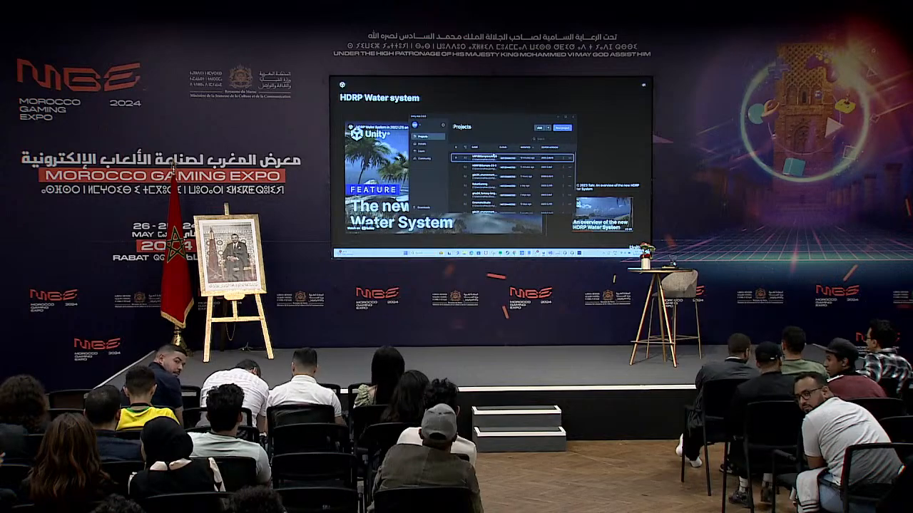
left_click(500, 178)
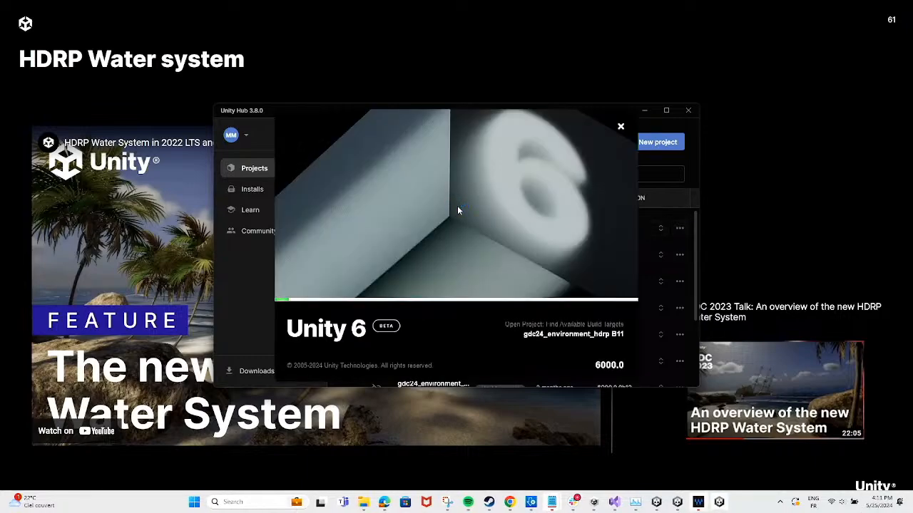
Switch to the URP3DSamplesUnity6 editor and inspect the FPS_Controller under Cameras in GardenScene, comparing the Scene and Game views
left_click(677, 502)
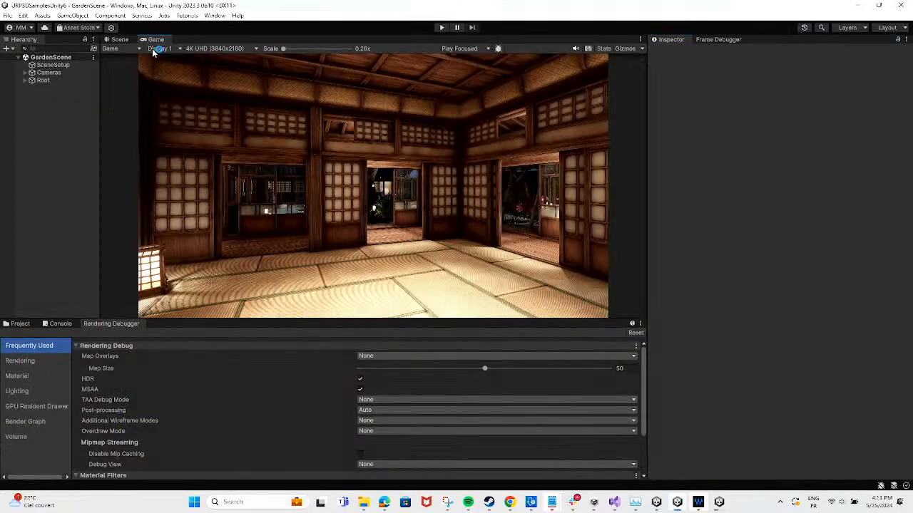
left_click(120, 39)
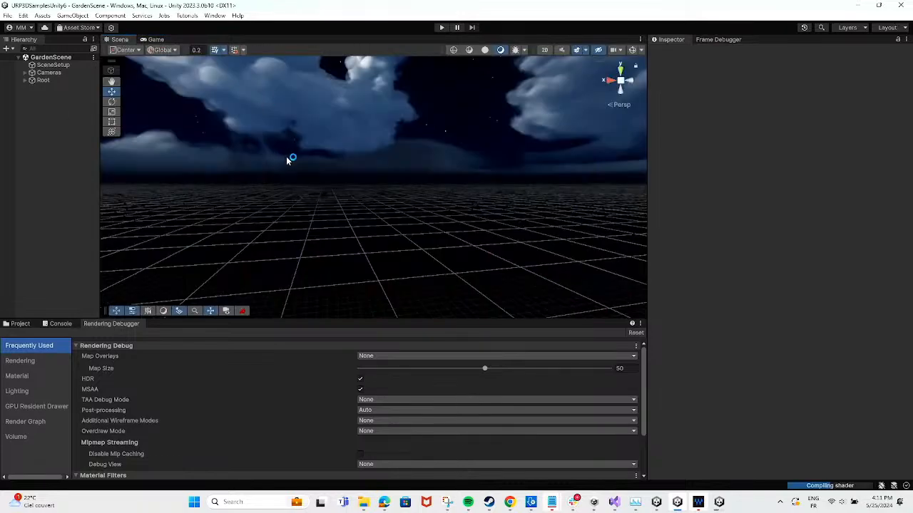
left_click(50, 73)
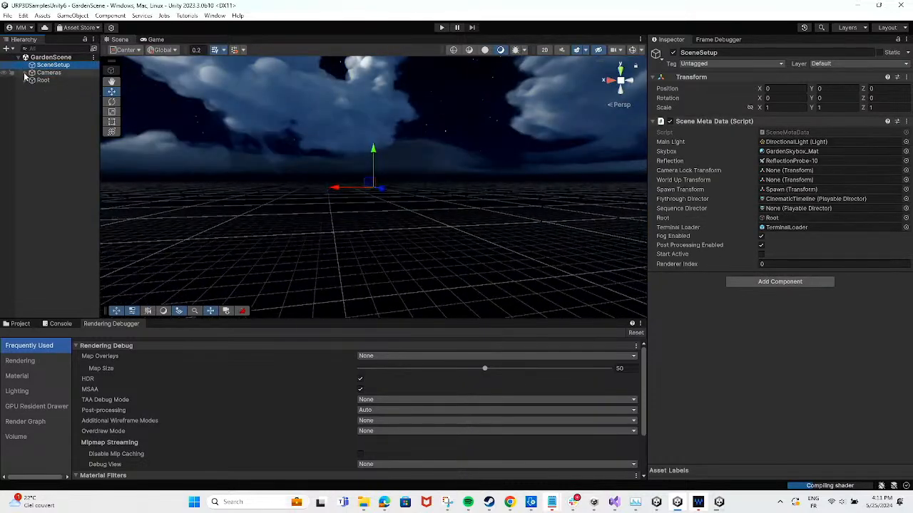
left_click(56, 89)
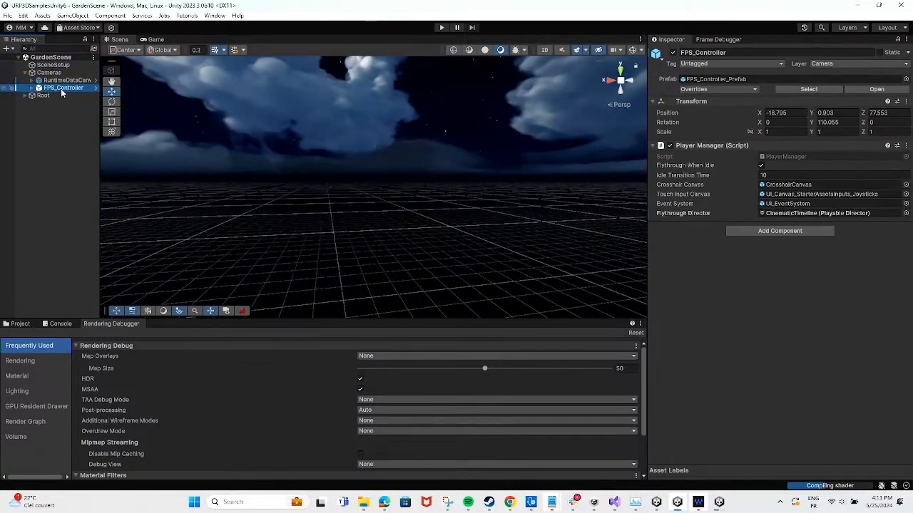
right_click_drag(345, 211, 389, 190)
key("s")
left_click(154, 40)
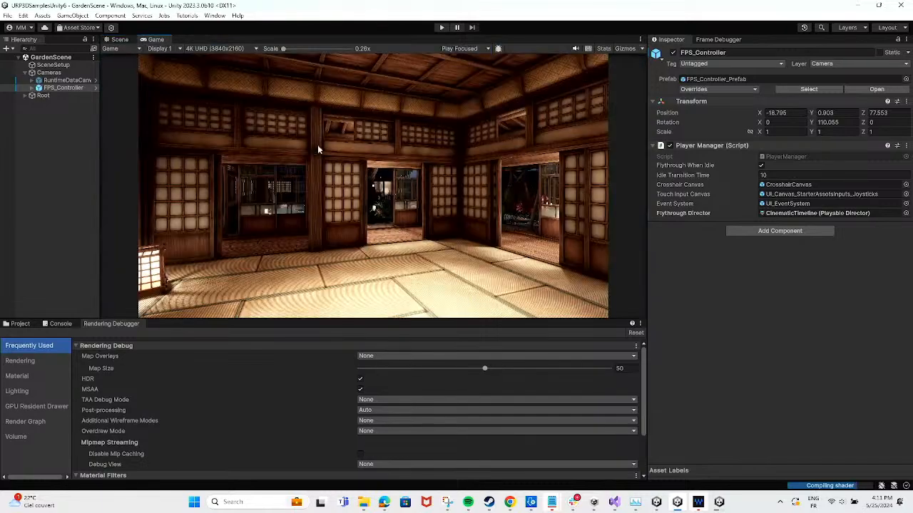
Switch to the HDRP3DSample-23-3 editor and fly through the sample scene into the wood-floored corridor
key("alt+Tab")
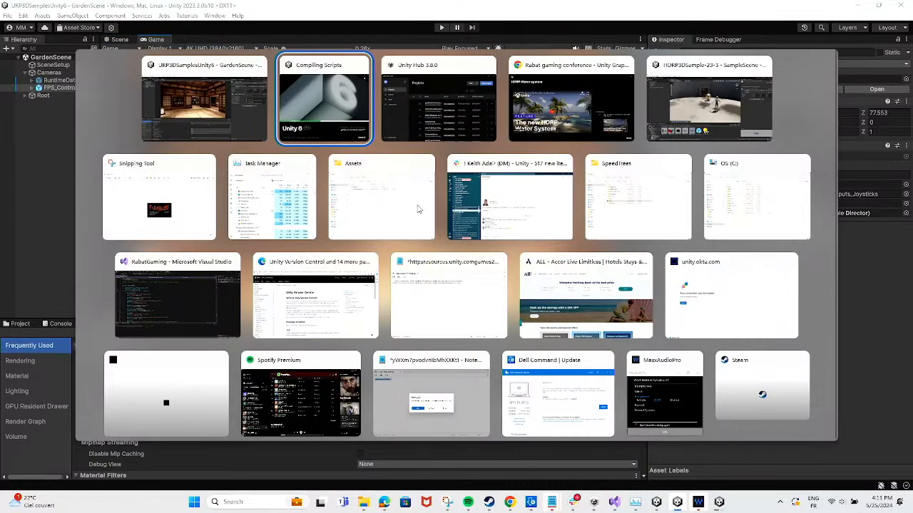
key("alt+Tab")
key("alt+Tab")
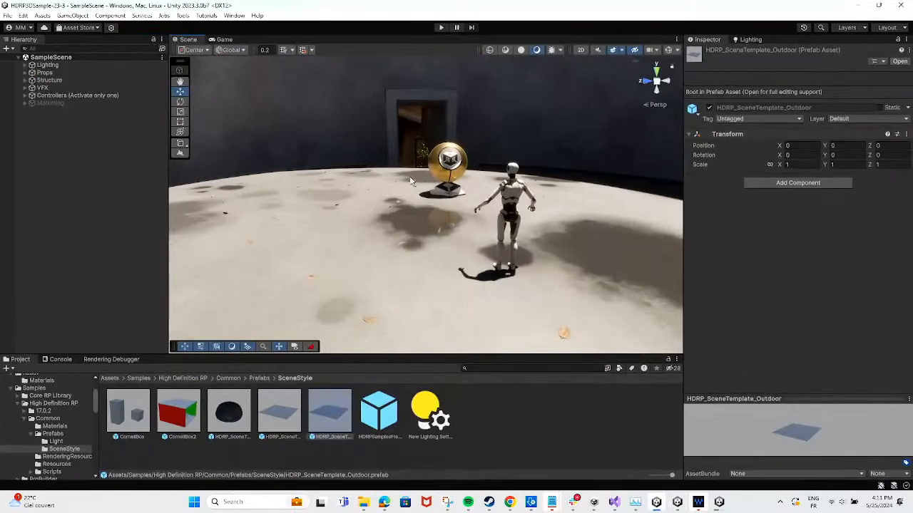
right_click_drag(512, 267, 502, 212)
key("w")
key("s")
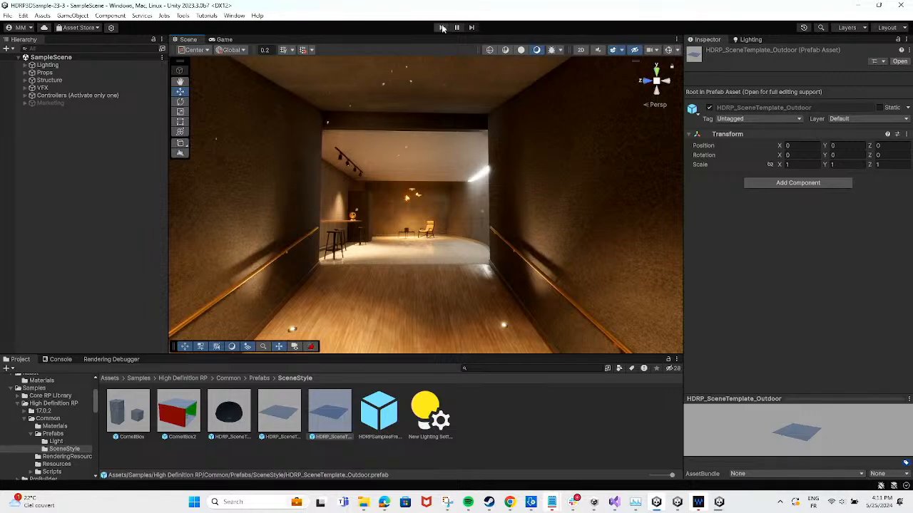
Run the HDRP sample scene and walk the robot character from the courtyard into the building beside the glassed-in garden
left_click(442, 27)
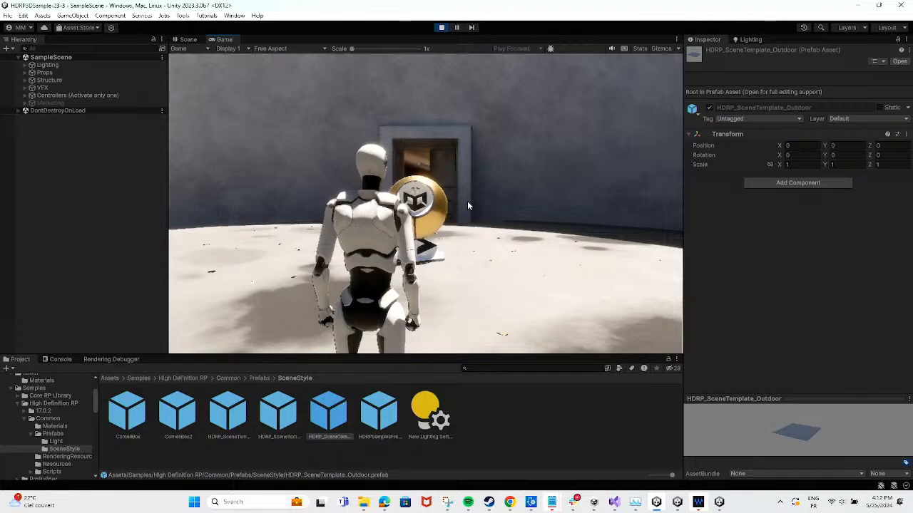
left_click(468, 205)
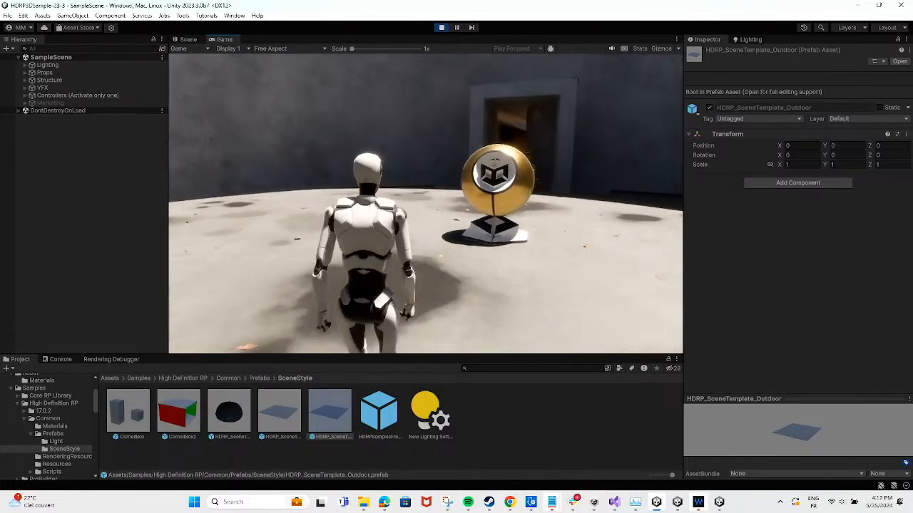
key("w")
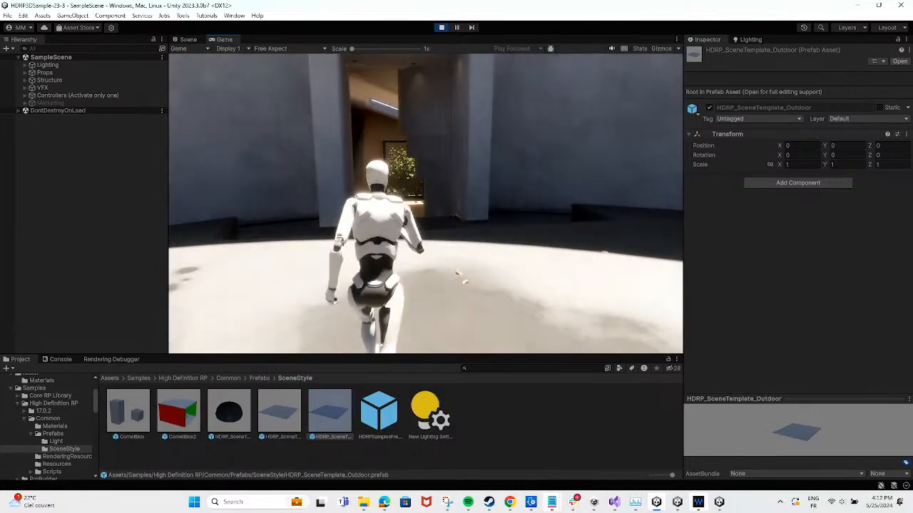
key("w")
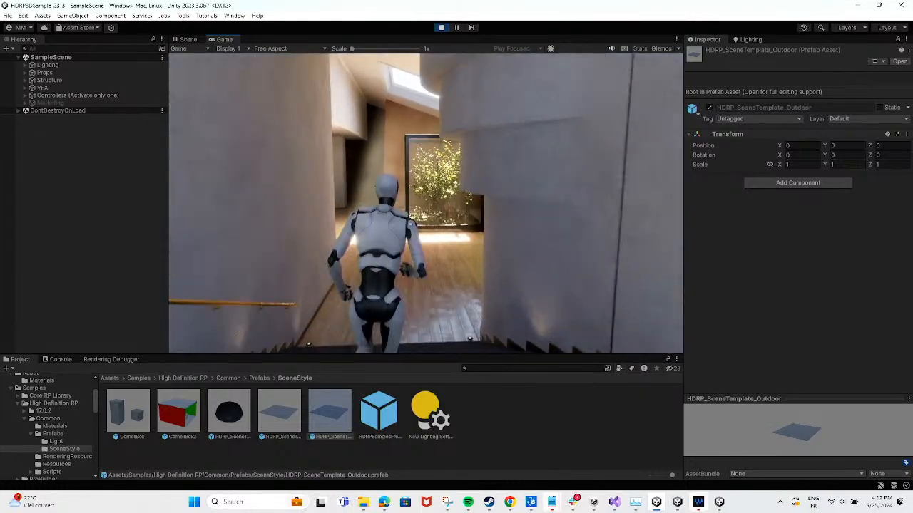
key("w")
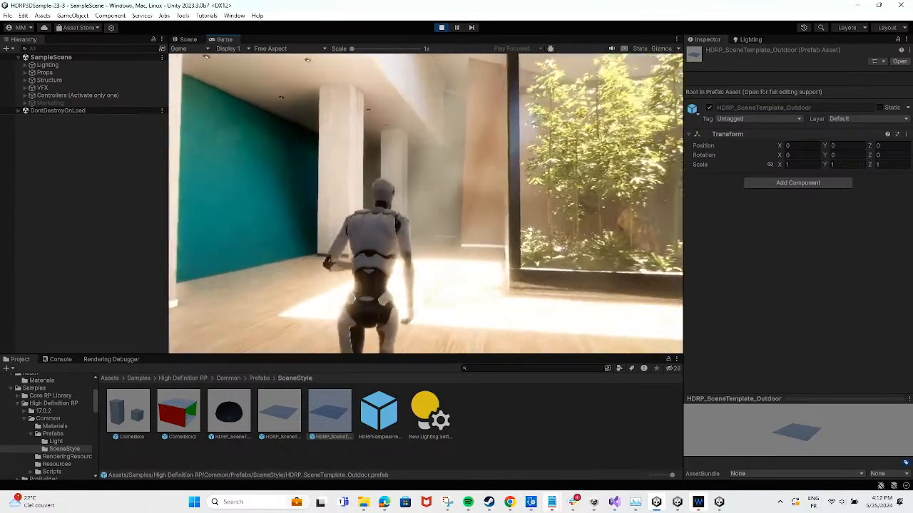
key("s")
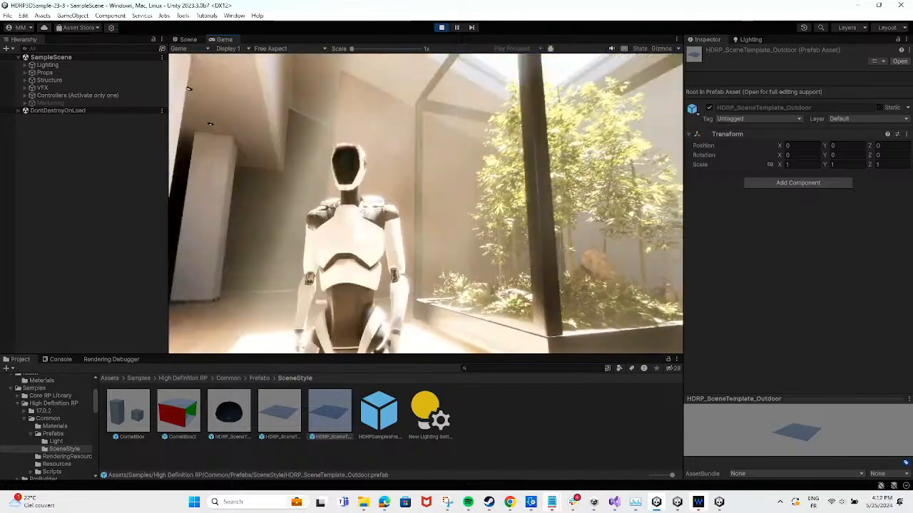
key("w")
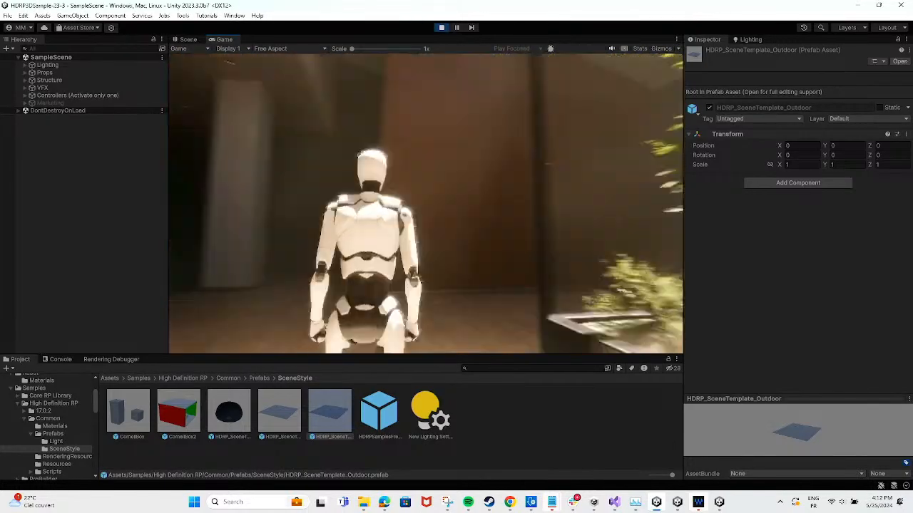
Walk the robot through the dark corridor to the room with the pendant lamps and armchair, and stop play mode
key("w")
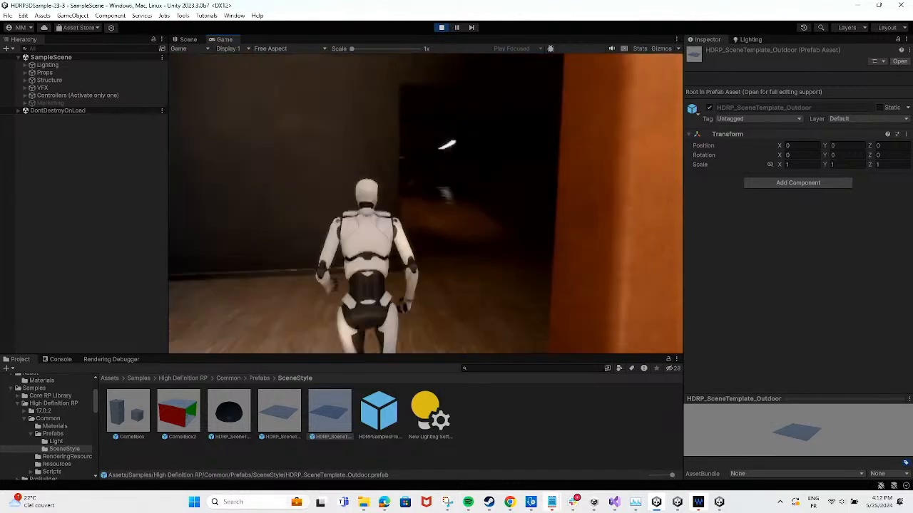
key("w")
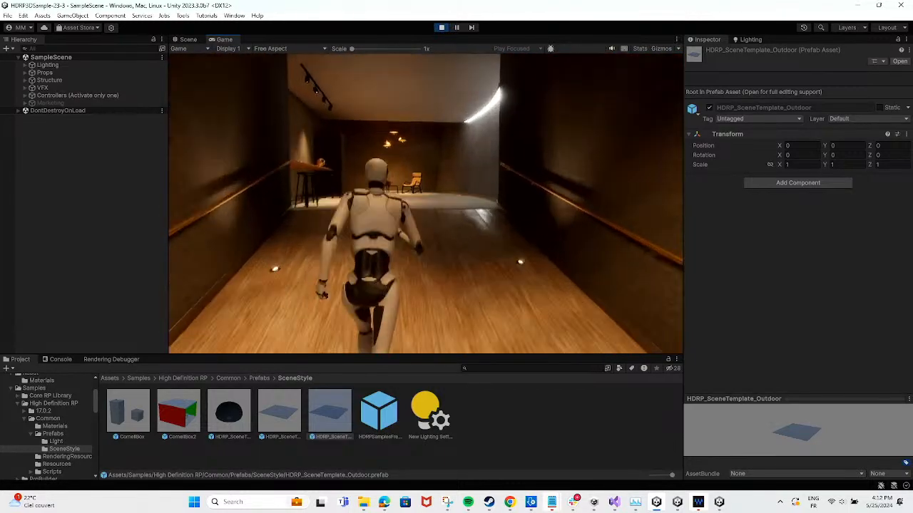
key("w")
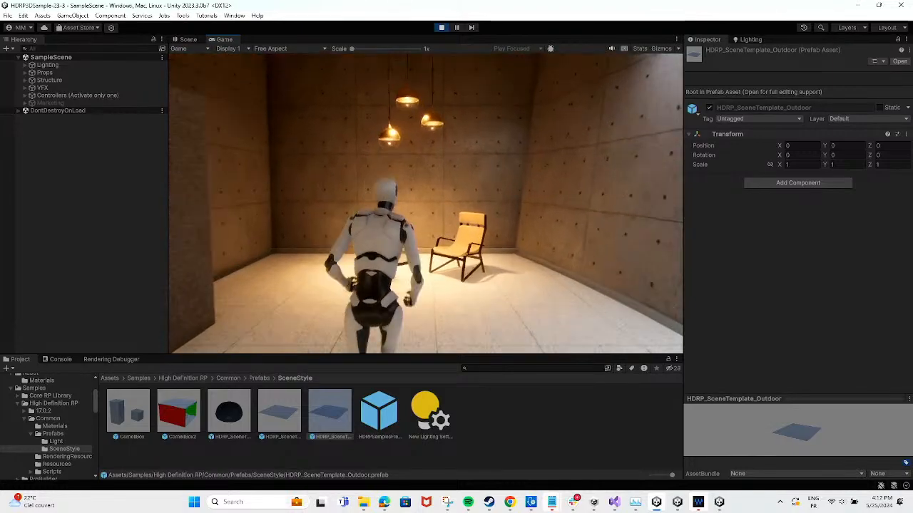
key("w")
key("s")
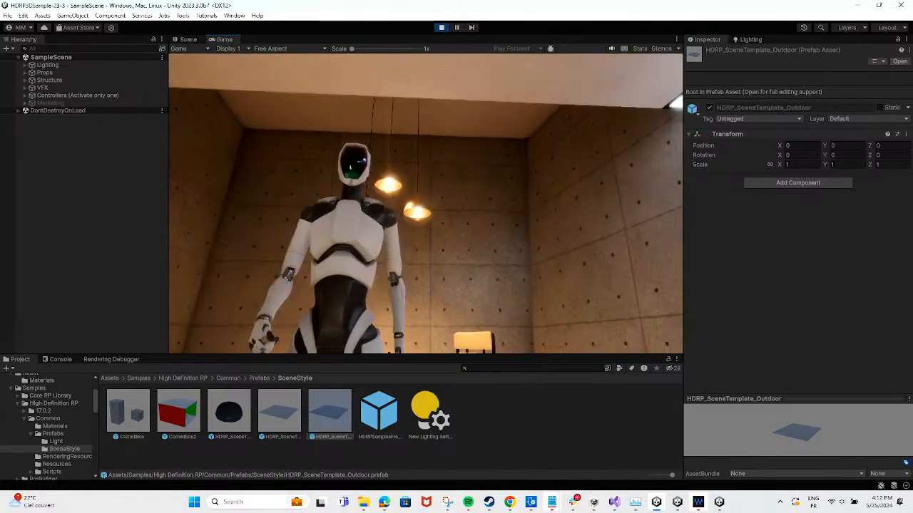
key("w")
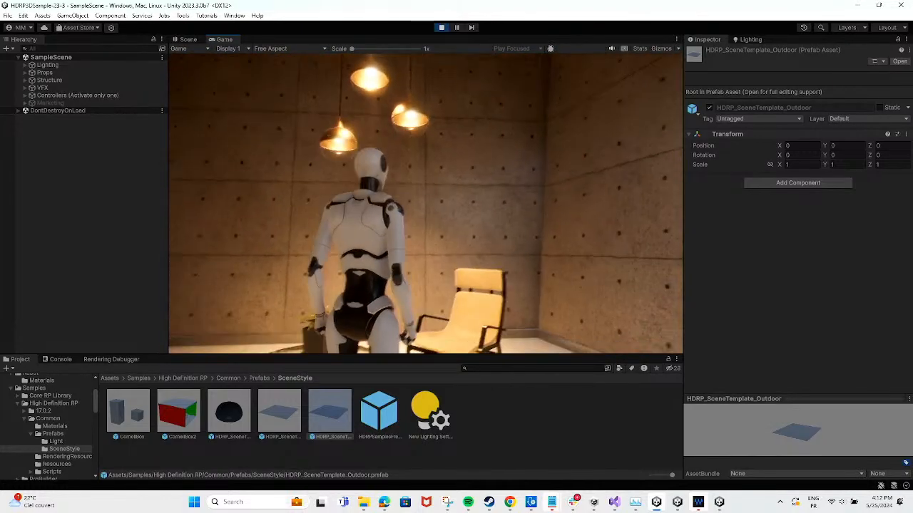
key("alt+Tab")
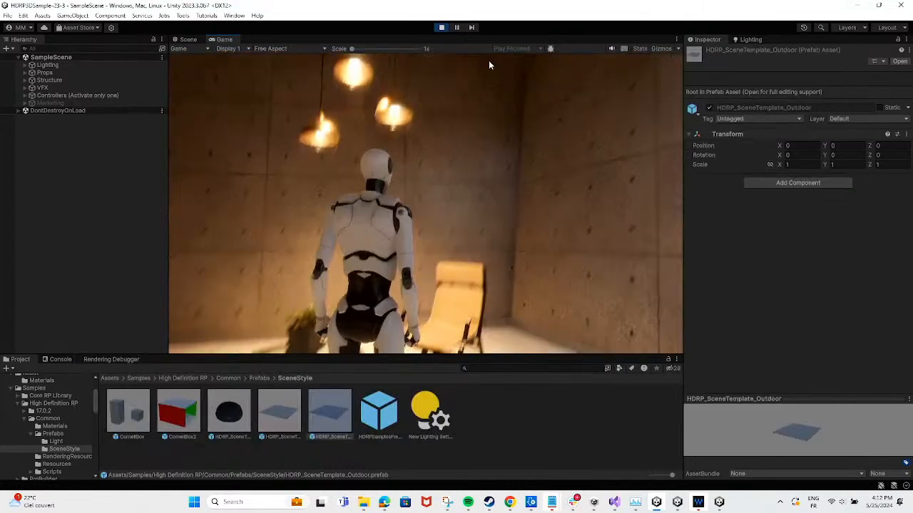
left_click(442, 28)
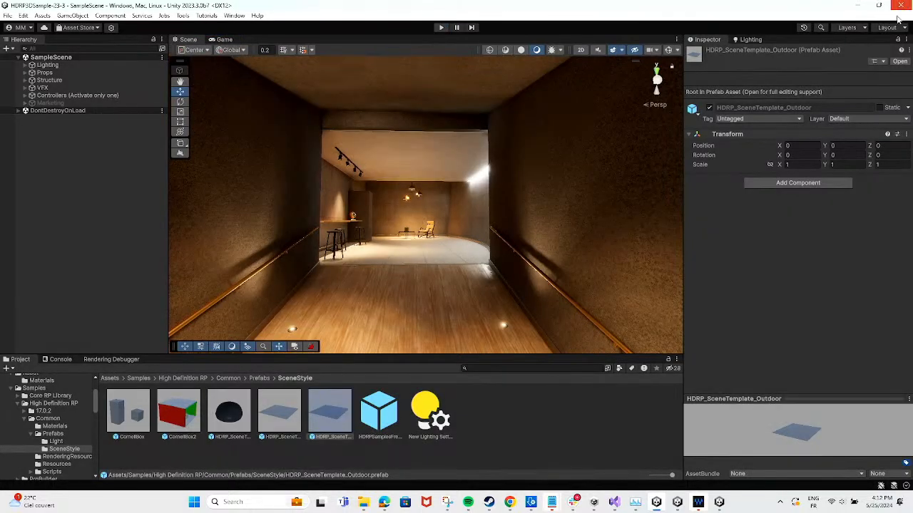
Switch to the gdc24_environment_hdrp B11 editor with the WaterGDC scene and close the HDRP Wizard
key("alt+Tab")
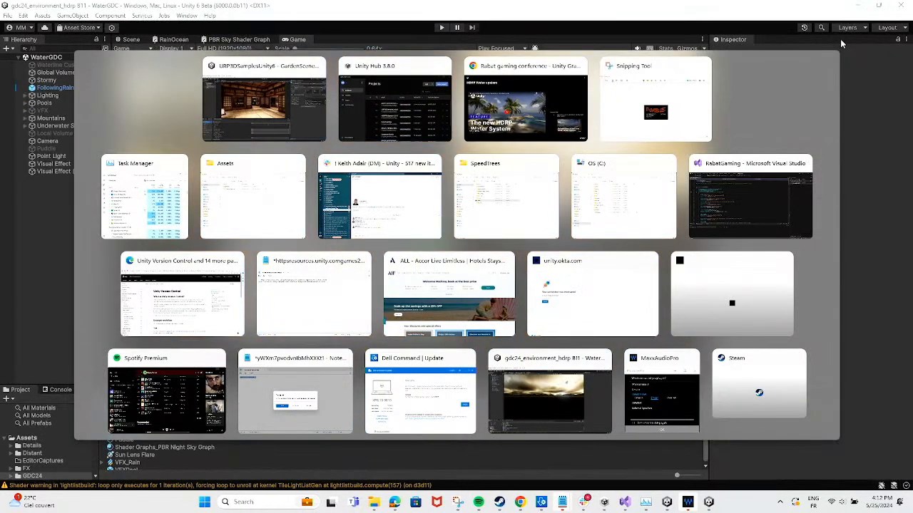
key("alt+Tab")
key("alt+Tab")
key("alt+Tab")
key("alt+Tab")
key("alt+Tab")
key("alt+Tab")
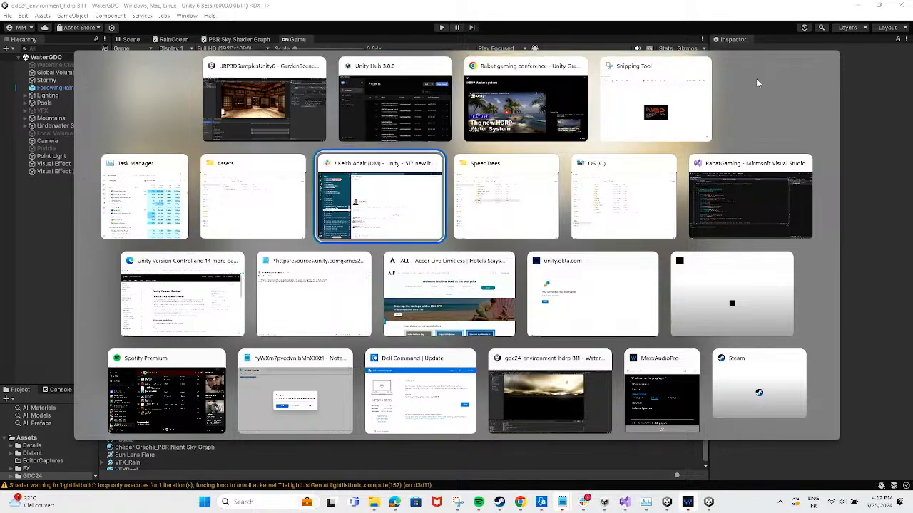
left_click(550, 391)
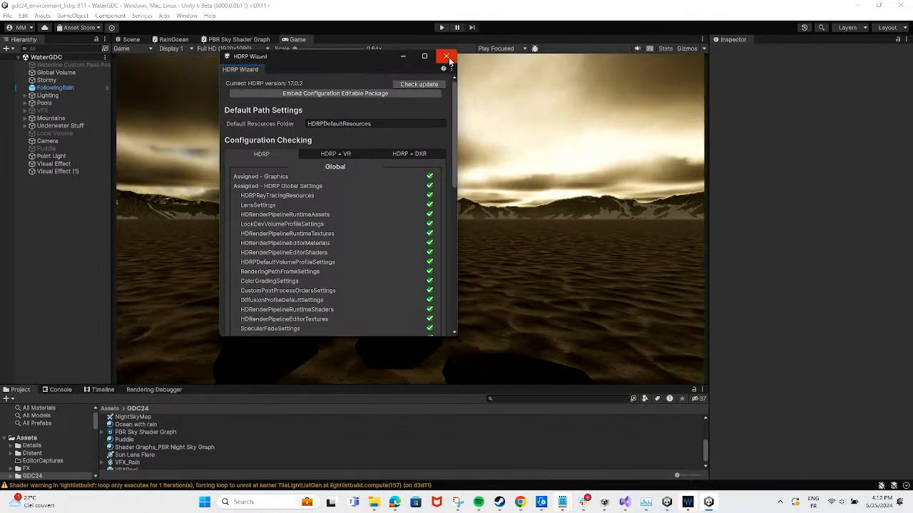
left_click(447, 55)
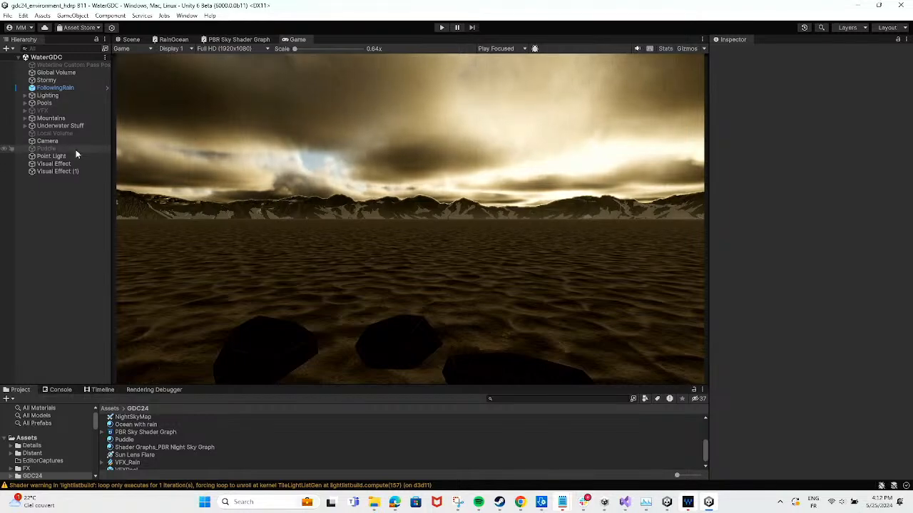
Add an Ocean Sea or Lake water surface to the WaterGDC scene and run the scene in play mode
left_click(73, 15)
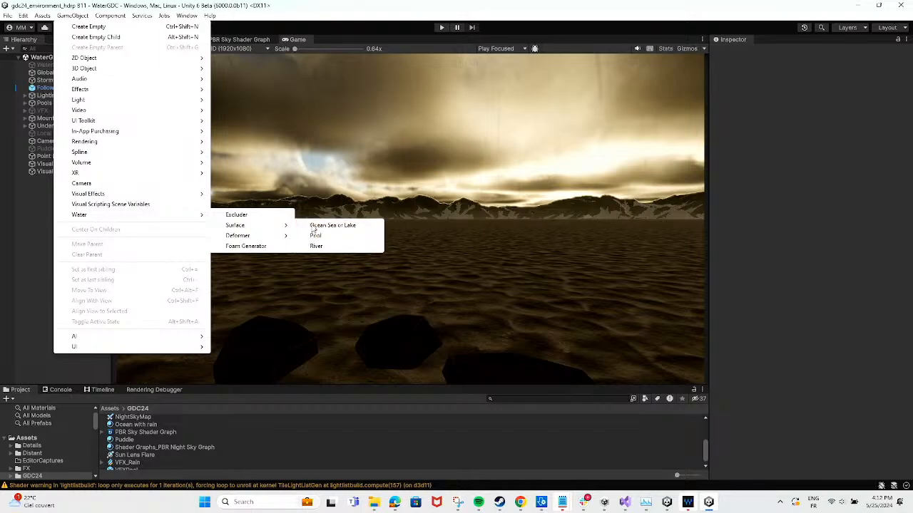
left_click(321, 226)
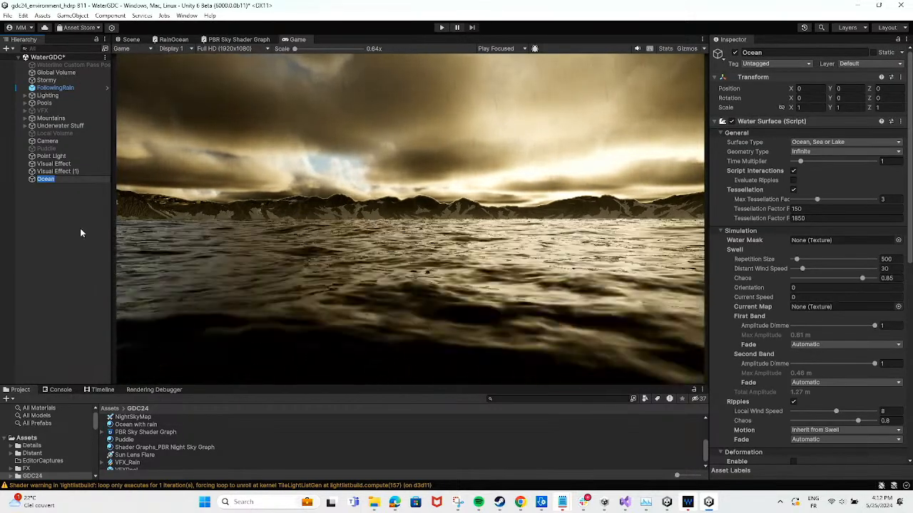
left_click(68, 224)
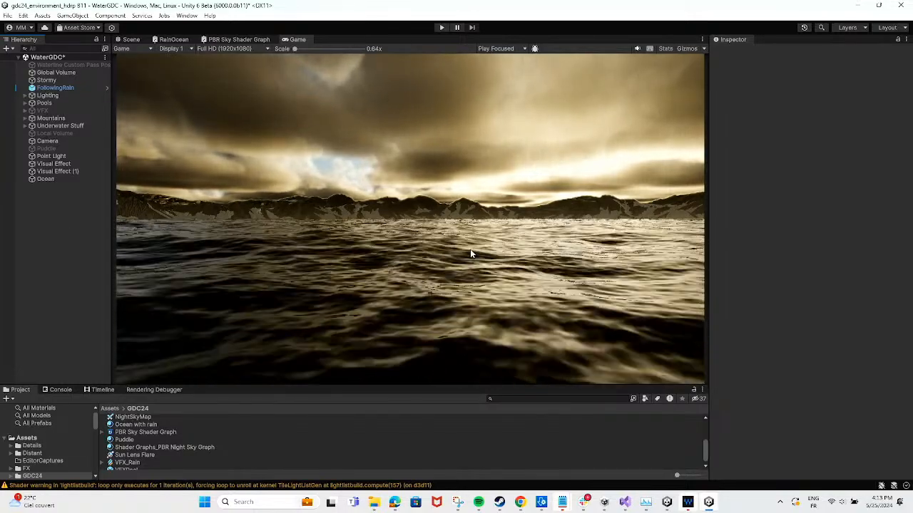
left_click(440, 26)
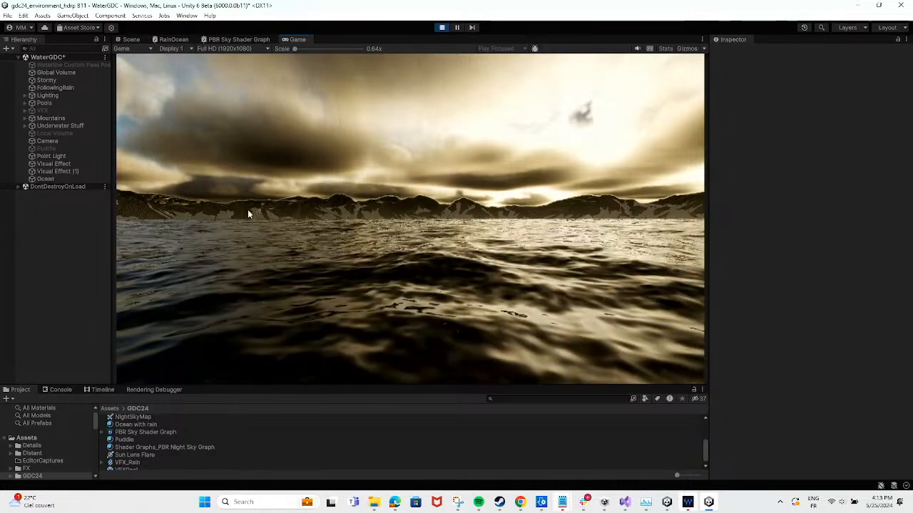
Assign the Ocean with rain material from the GDC24 folder as the Ocean water surface's custom material
left_click(47, 179)
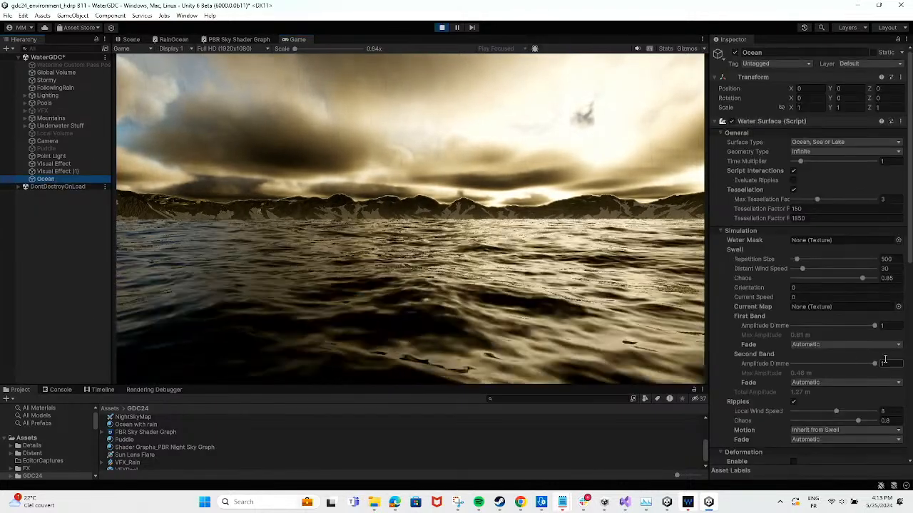
scroll(864, 321, "down", 8)
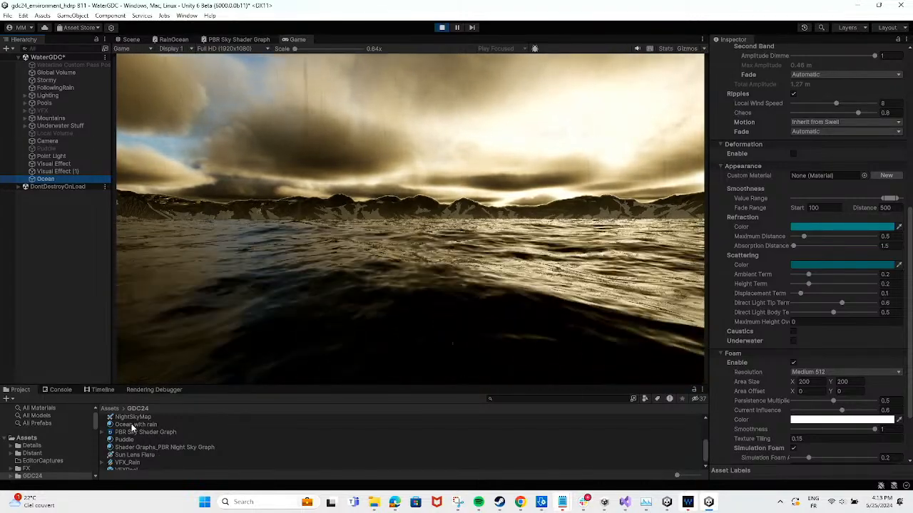
left_click_drag(132, 425, 820, 176)
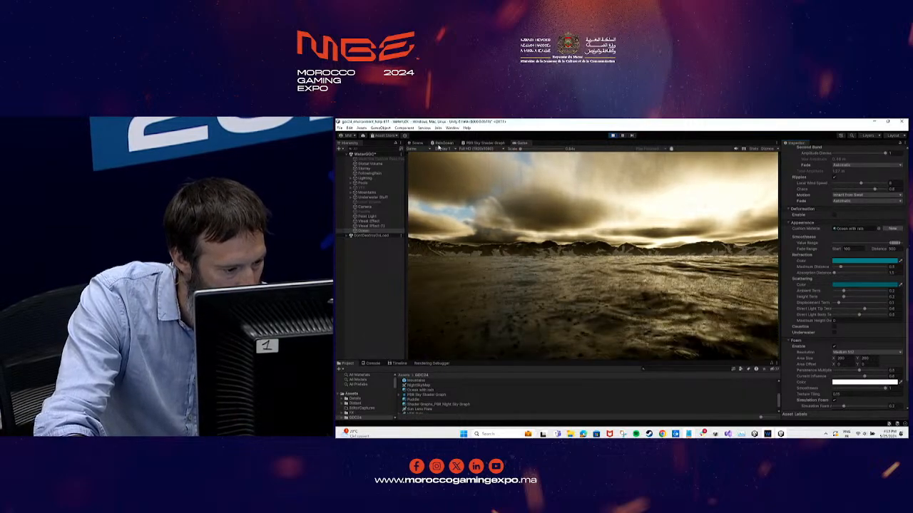
Examine the node network of the RainOcean shader graph and return to the running game view
left_click(444, 144)
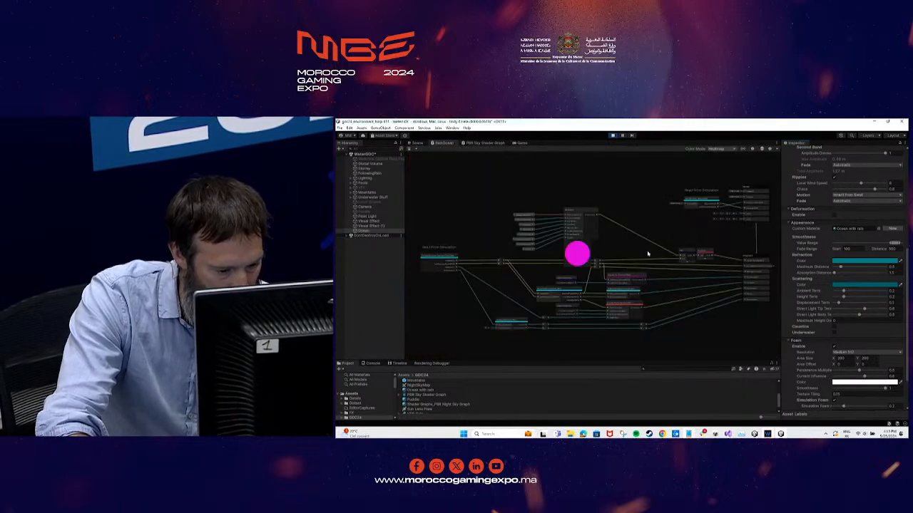
scroll(635, 249, "up", 6)
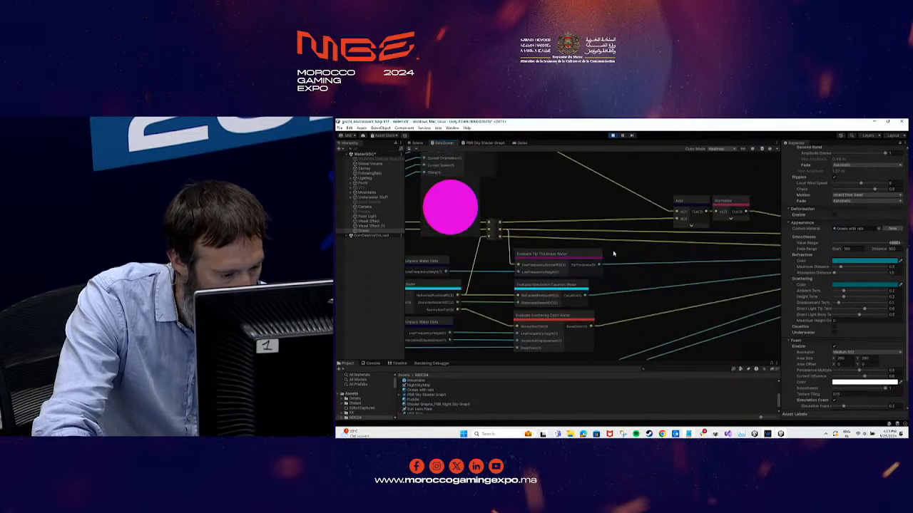
scroll(621, 251, "down", 8)
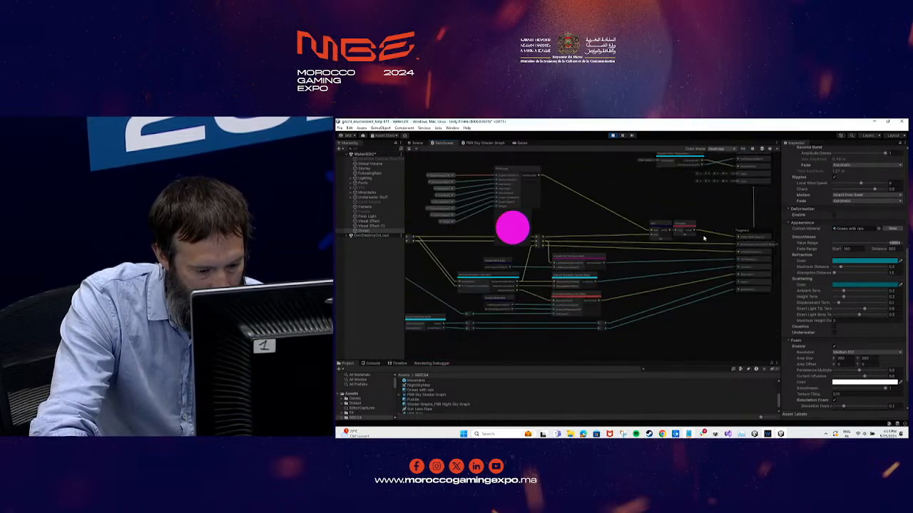
middle_click_drag(630, 286, 620, 294)
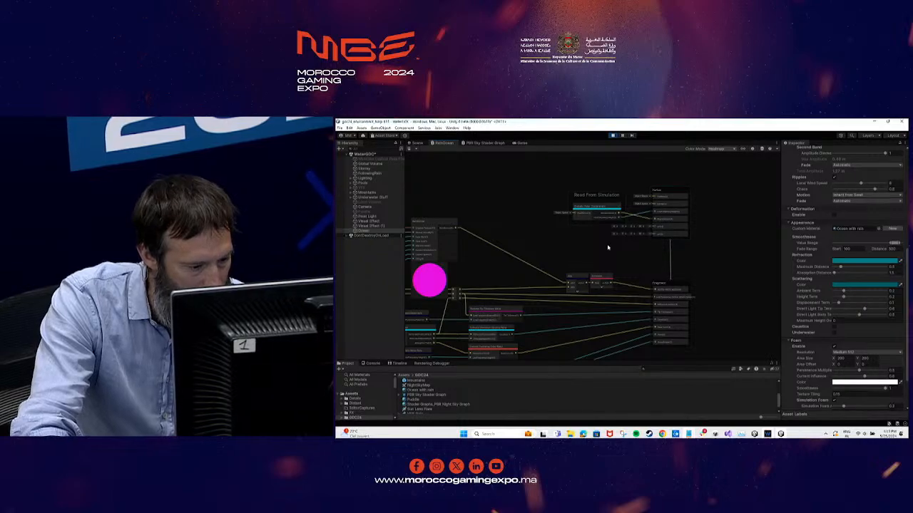
left_click(520, 143)
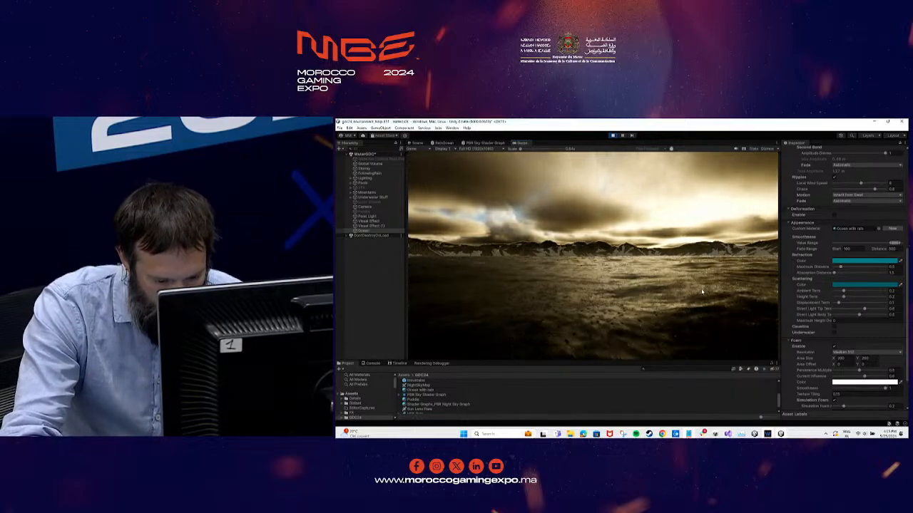
Remove the custom material from the Ocean water surface and deactivate the FollowingRain effect
left_click(855, 228)
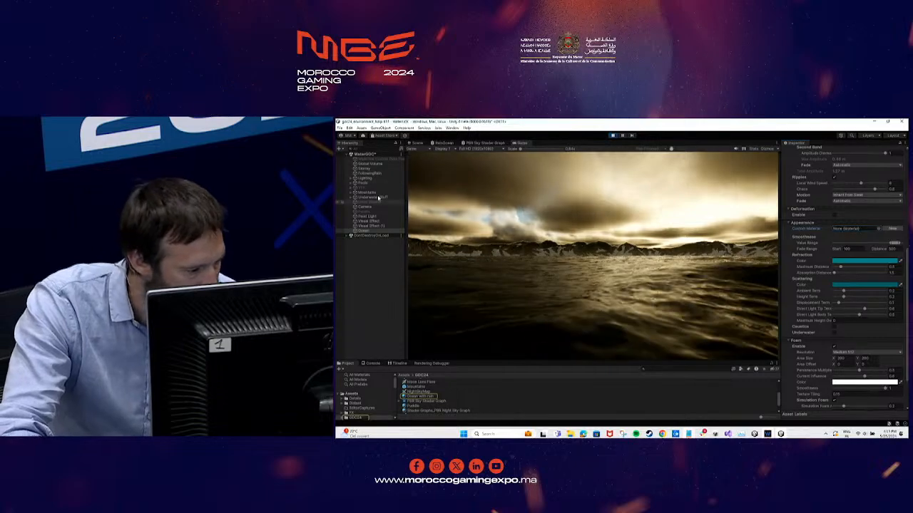
key("Delete")
left_click(368, 174)
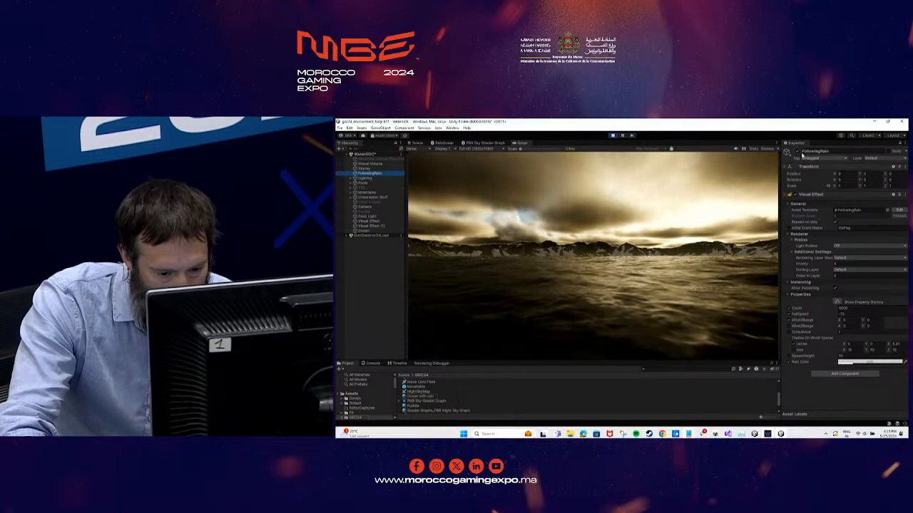
left_click(798, 152)
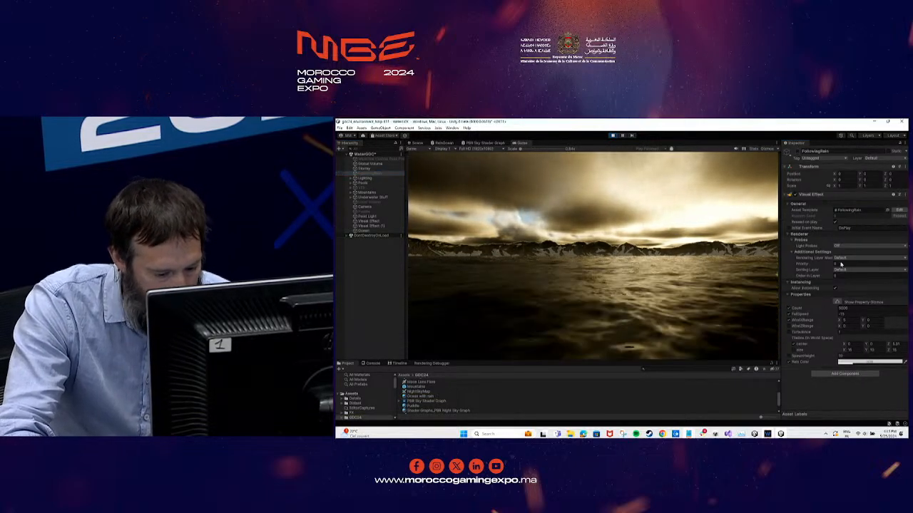
Expand the Stormy volume's Volumetric Clouds settings and set the volume's weight to 0
left_click(364, 230)
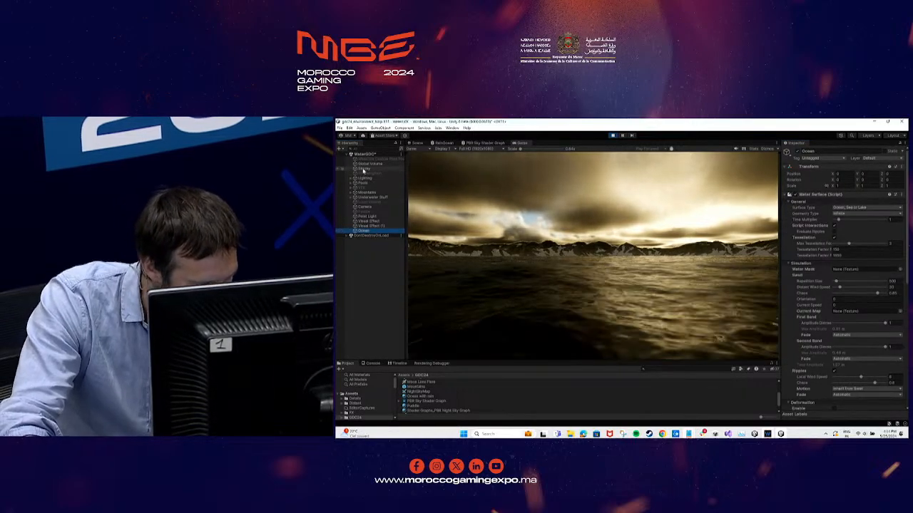
left_click(364, 169)
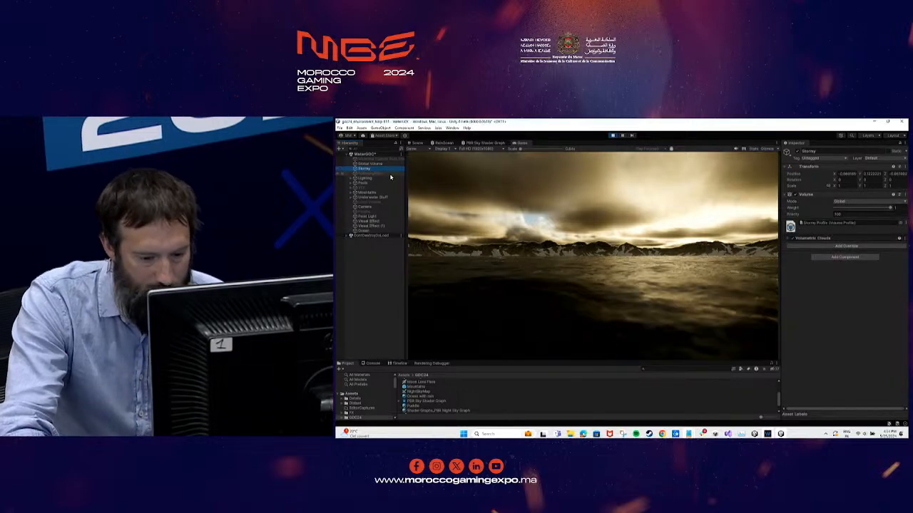
left_click(790, 239)
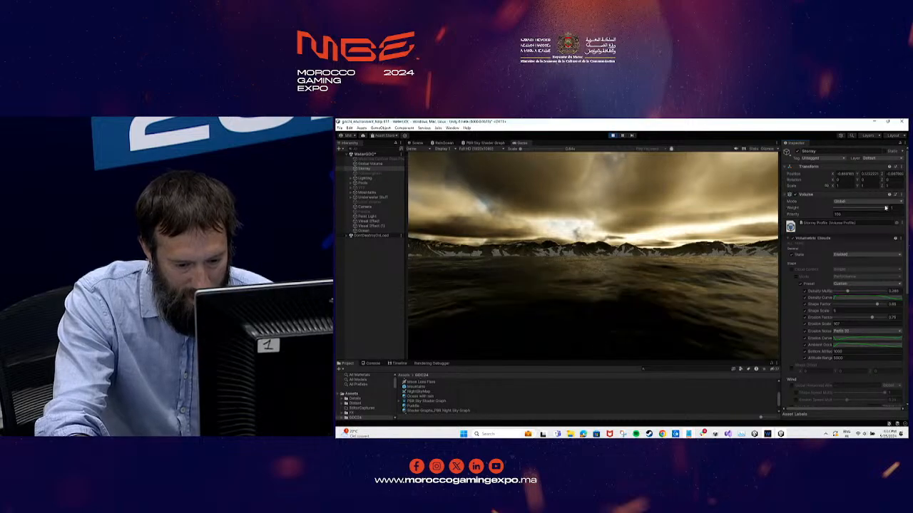
left_click_drag(886, 208, 833, 208)
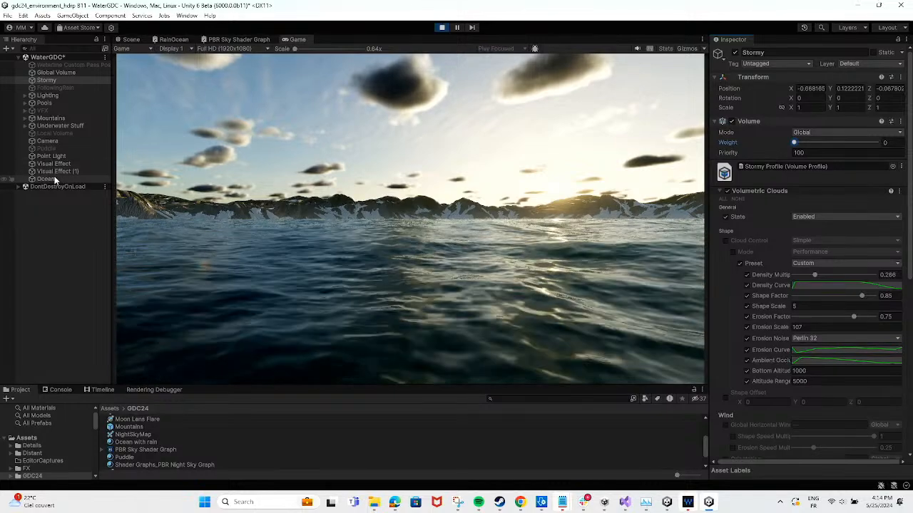
Calm the Ocean surface by setting the swell's Distant Wind Speed to 1 and the ripples' Local Wind Speed to 1.94
left_click(53, 178)
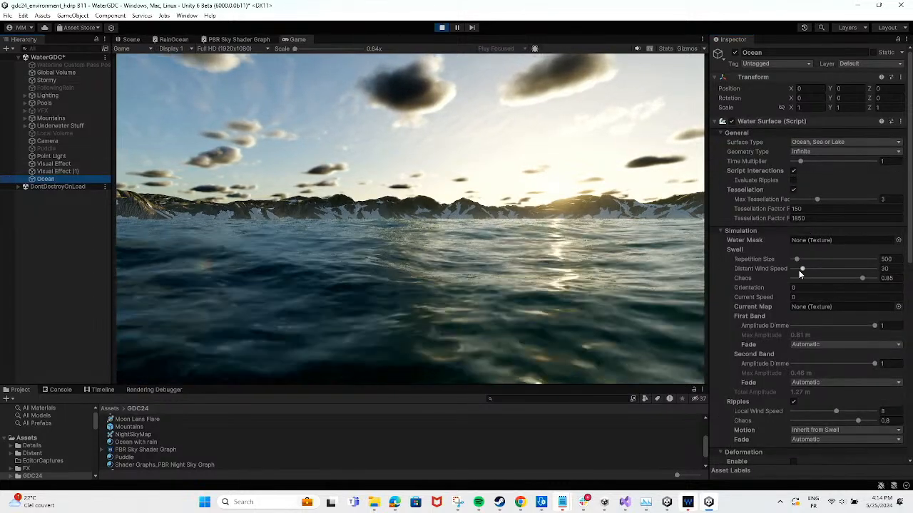
left_click(803, 270)
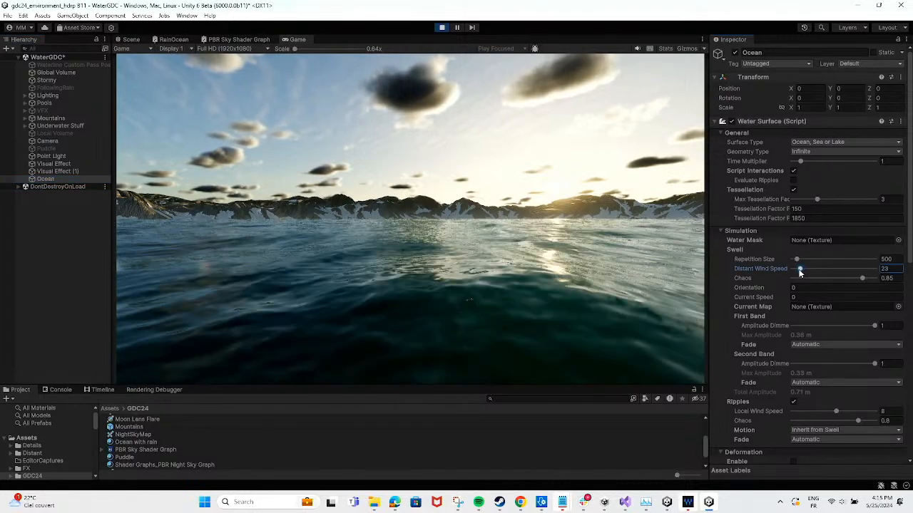
left_click_drag(802, 270, 792, 270)
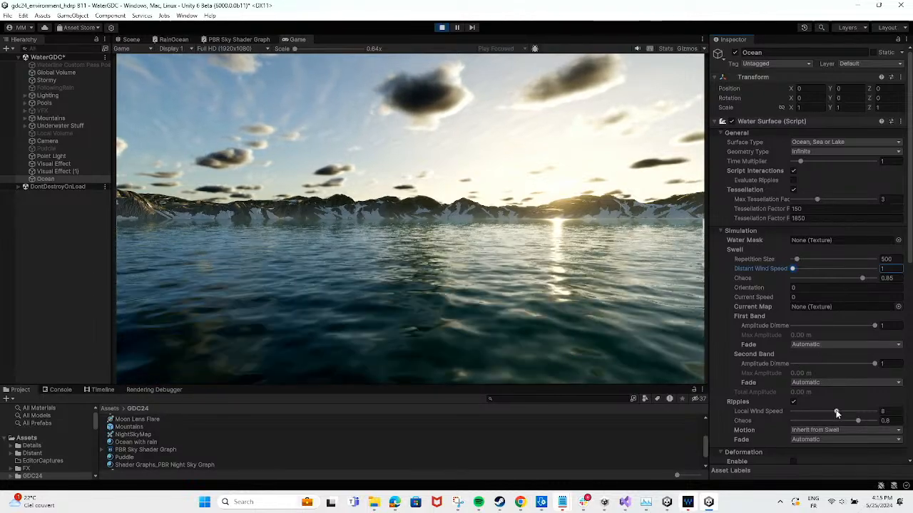
left_click_drag(835, 411, 803, 413)
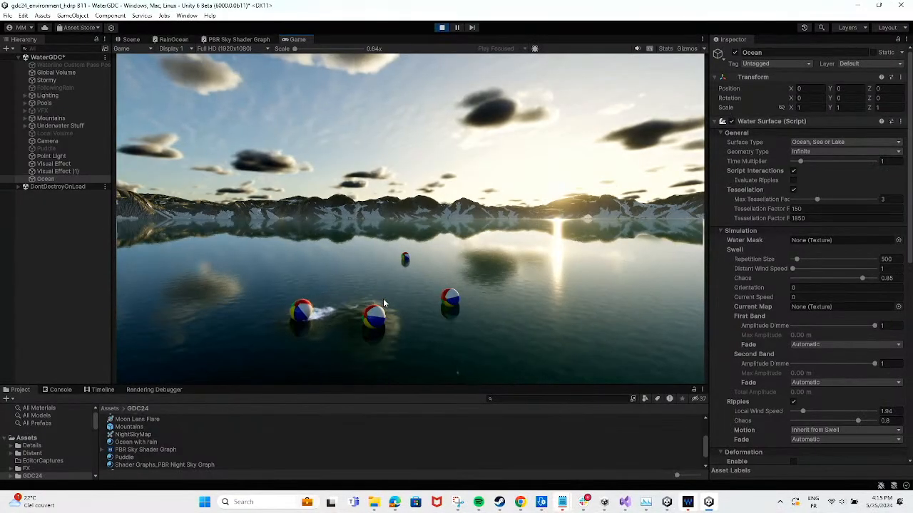
Throw beach balls onto the calm water and enable Deformation on the Ocean surface
left_click(419, 302)
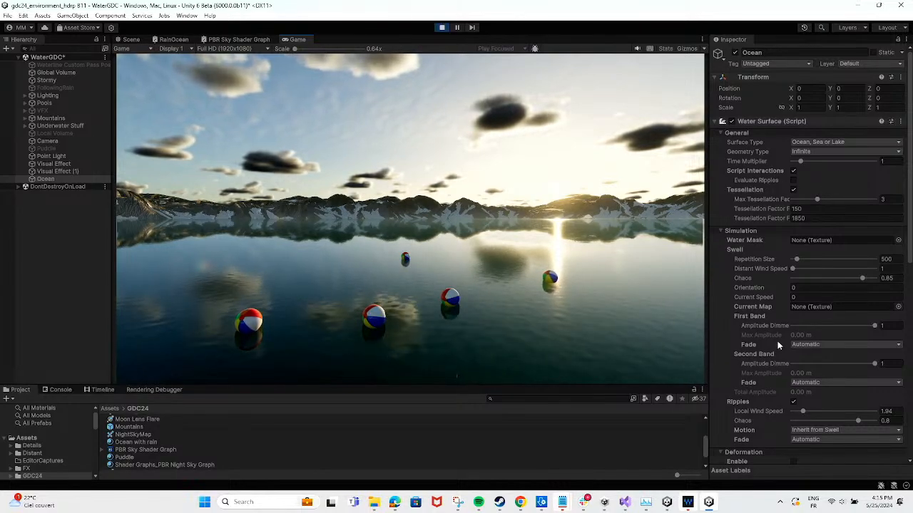
scroll(742, 310, "down", 3)
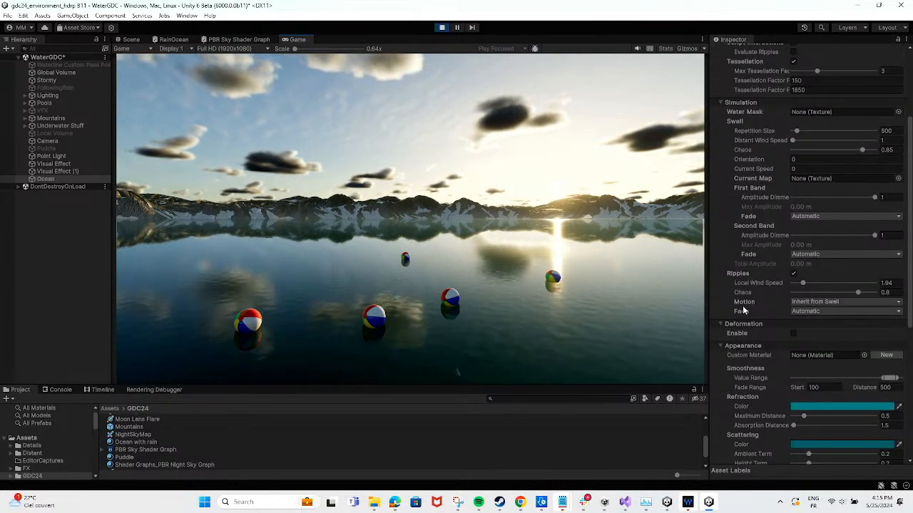
left_click(793, 333)
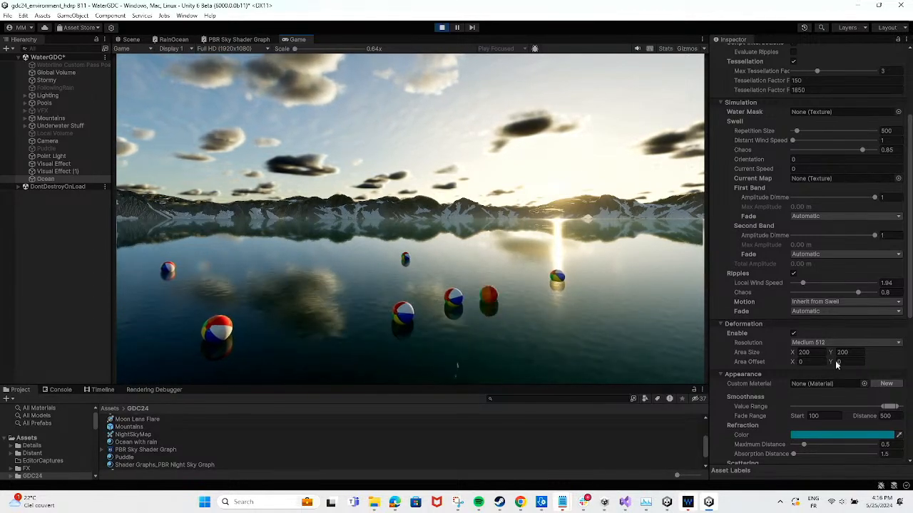
Display the Ocean's Deformation debug mode and set the deformation area size to 50 by 50
scroll(820, 360, "down", 10)
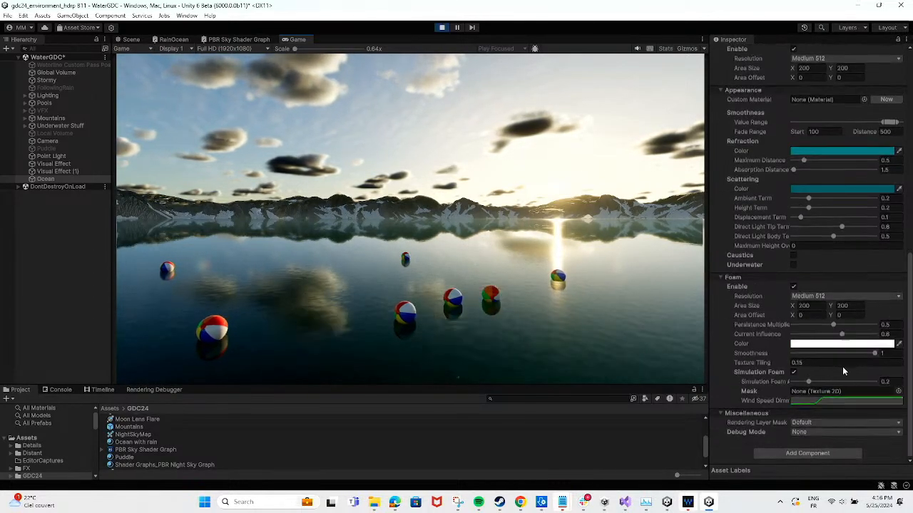
left_click(819, 432)
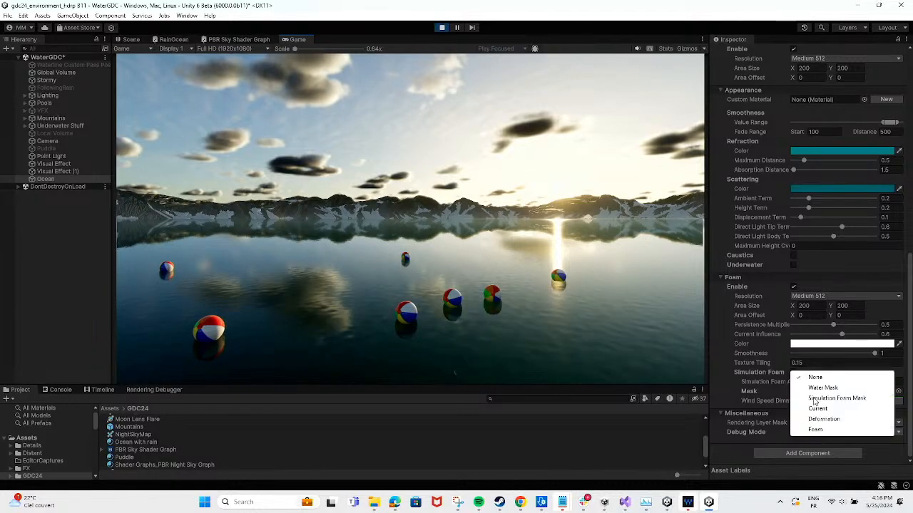
left_click(821, 420)
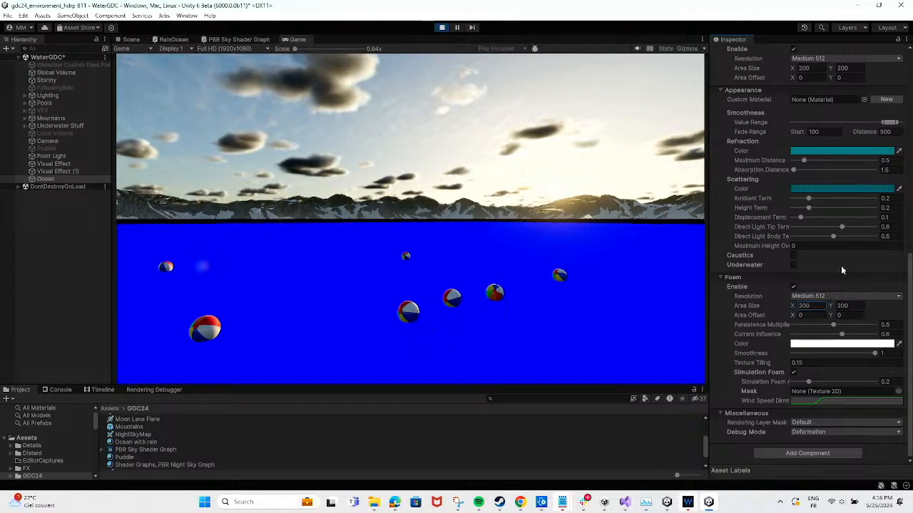
scroll(823, 146, "up", 3)
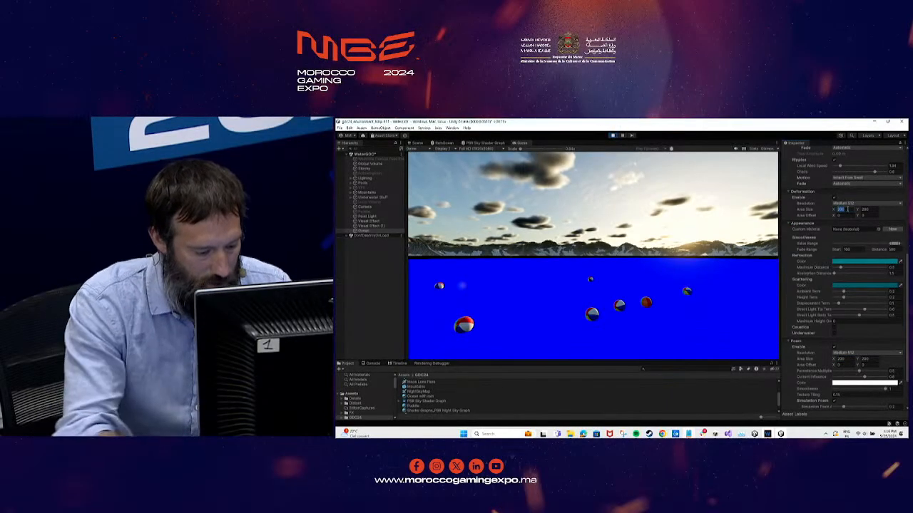
type("50")
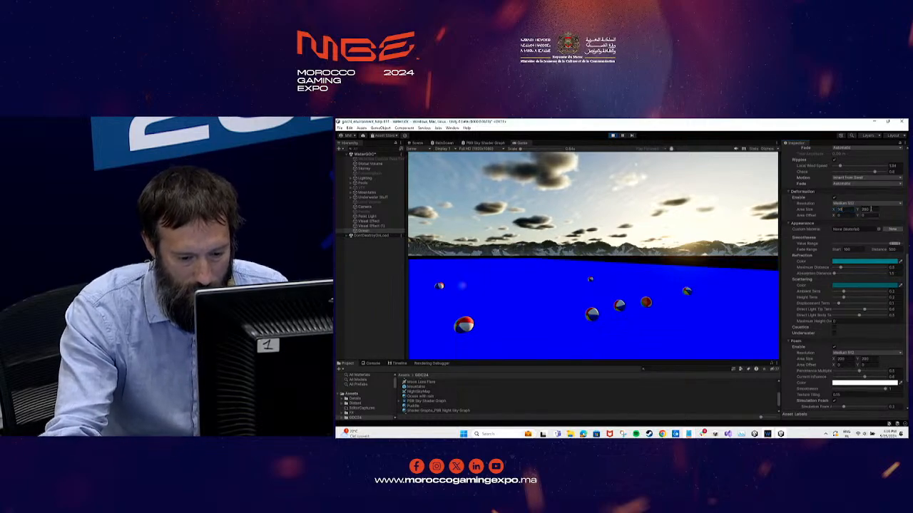
key("Tab")
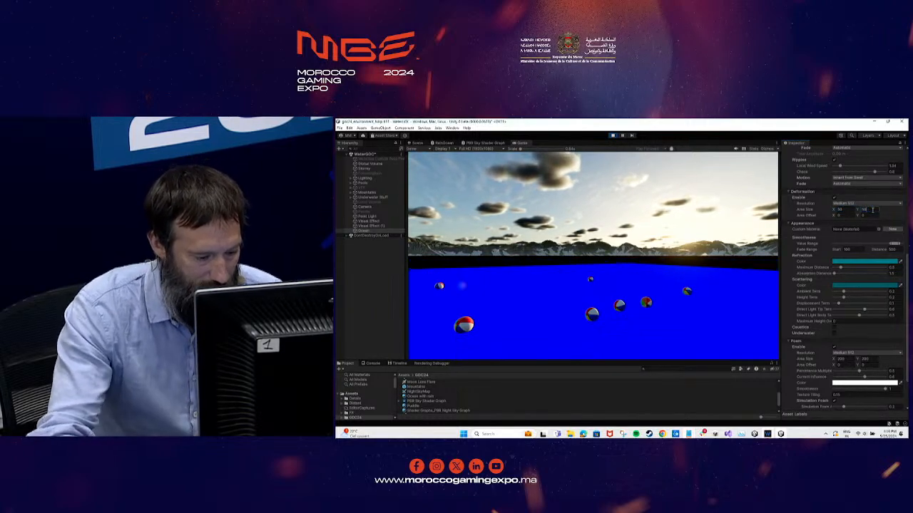
Set the Ocean's debug mode back to None
scroll(858, 384, "down", 3)
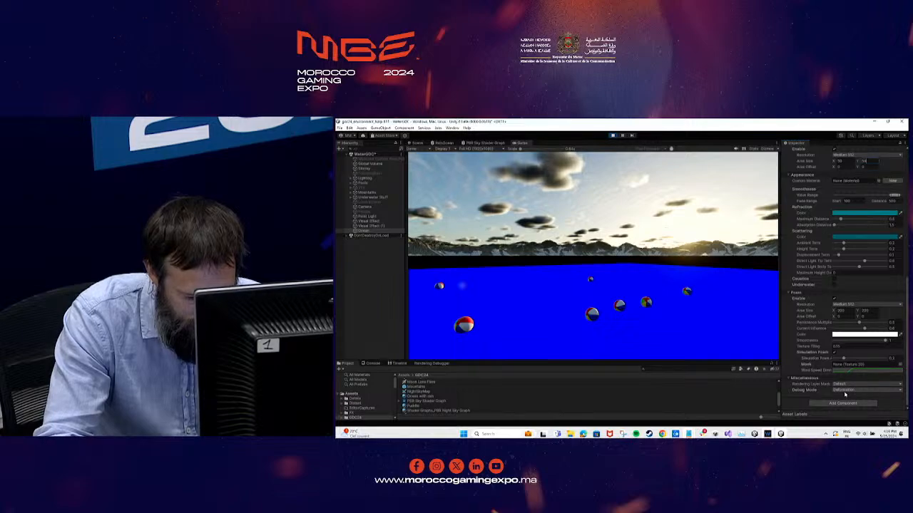
left_click(846, 391)
left_click(853, 356)
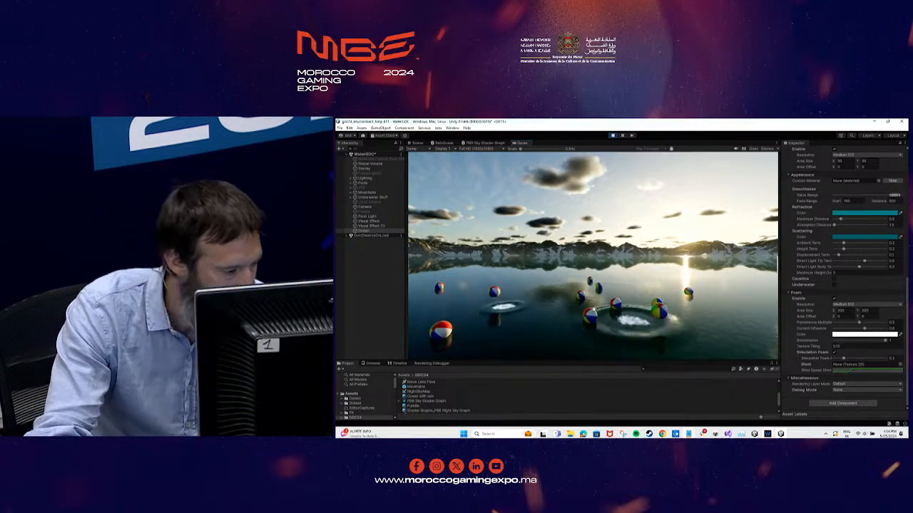
Lower the Camera's Y position to the waterline so that the view is partly submerged
left_click(364, 207)
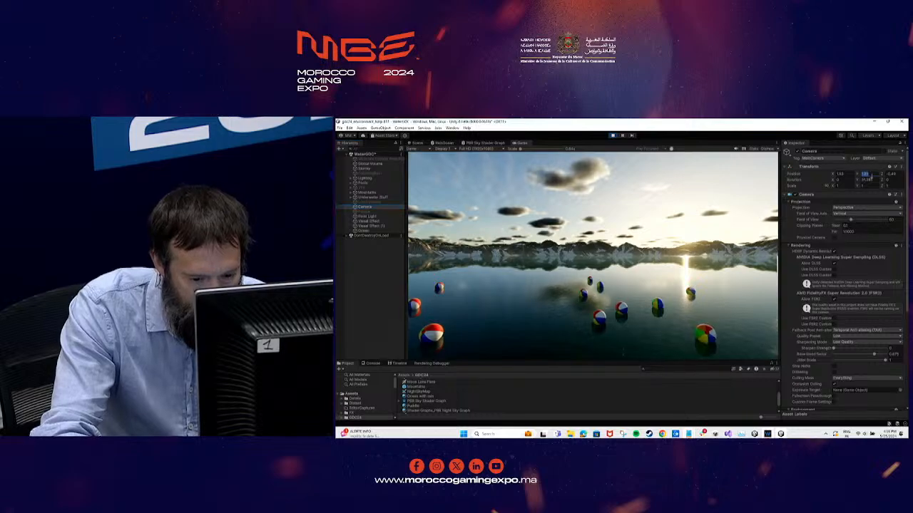
left_click_drag(856, 174, 842, 175)
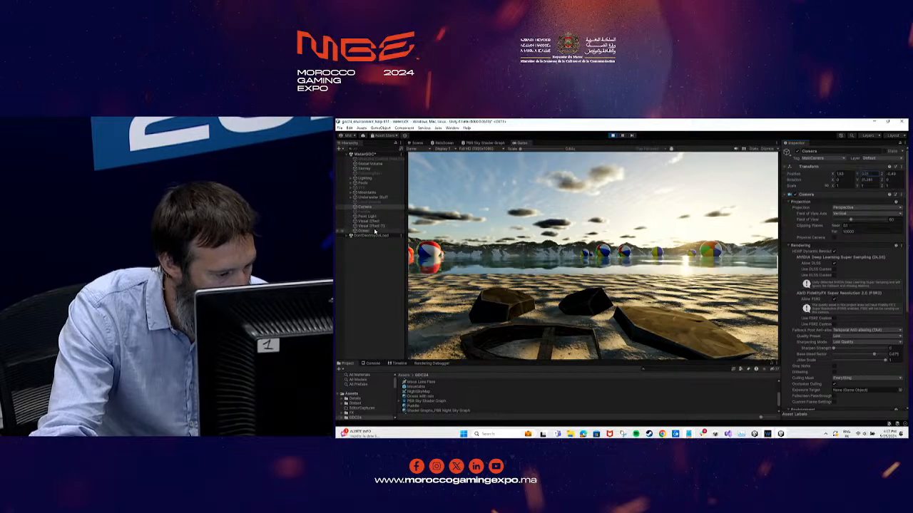
Enable Underwater rendering on the Ocean surface and raise its refraction Absorption Distance to about 16
left_click(375, 231)
scroll(820, 345, "down", 6)
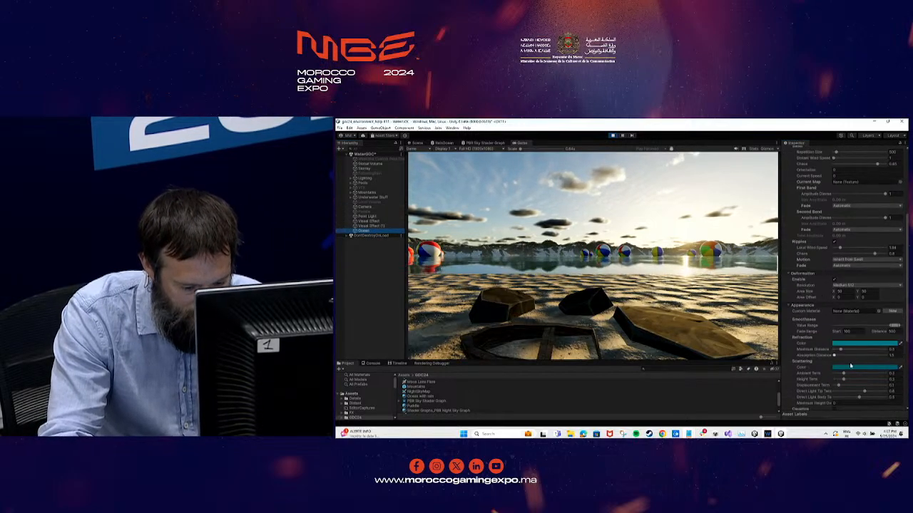
left_click(833, 351)
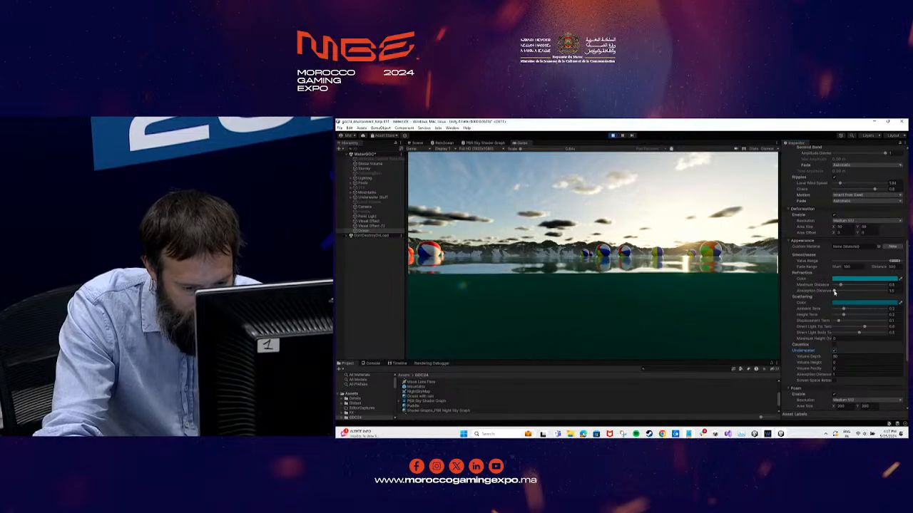
left_click_drag(834, 291, 844, 293)
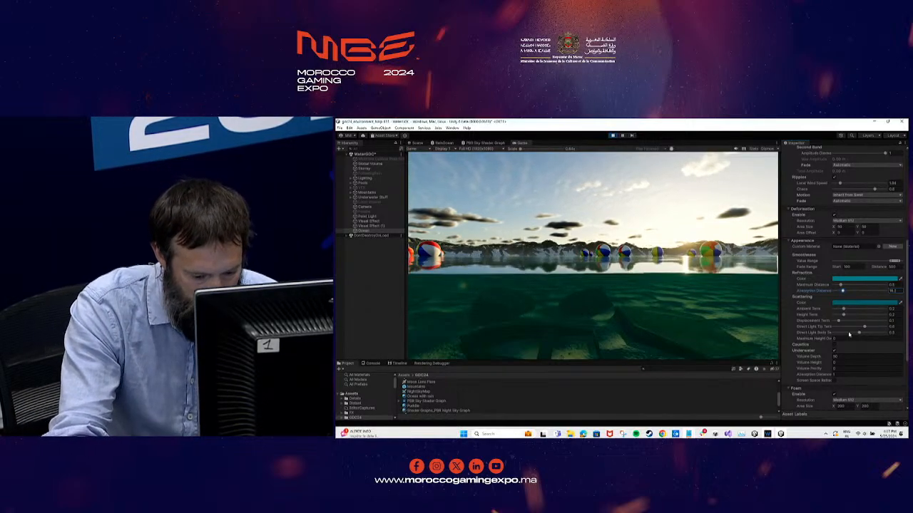
Enable Caustics in the Ocean water surface's Appearance settings
scroll(846, 285, "down", 3)
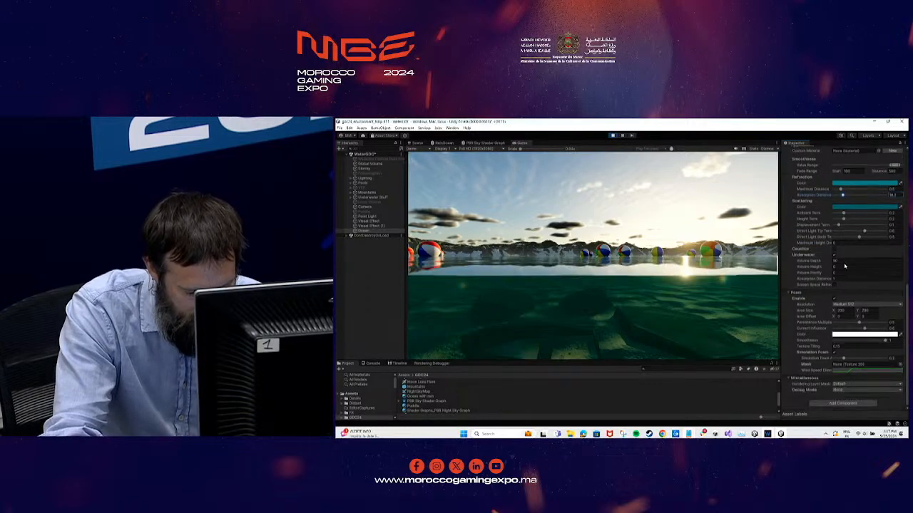
scroll(844, 266, "up", 3)
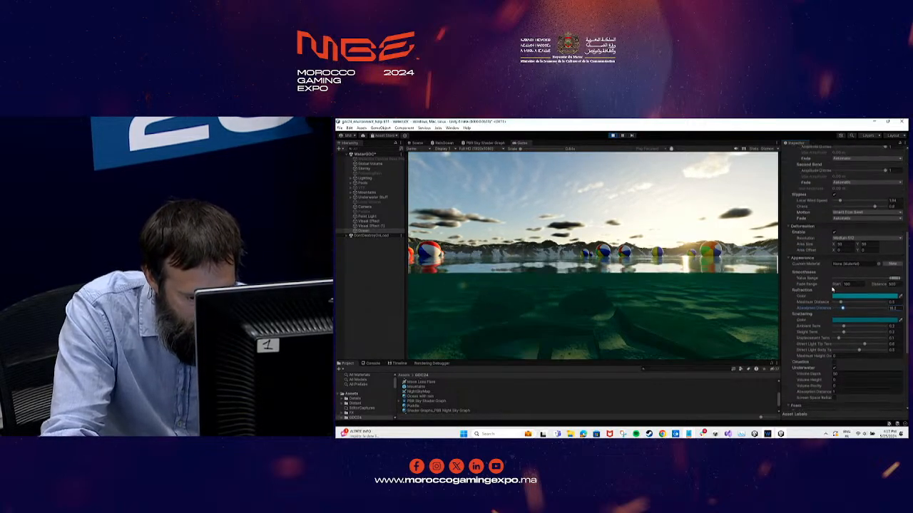
scroll(832, 289, "up", 2)
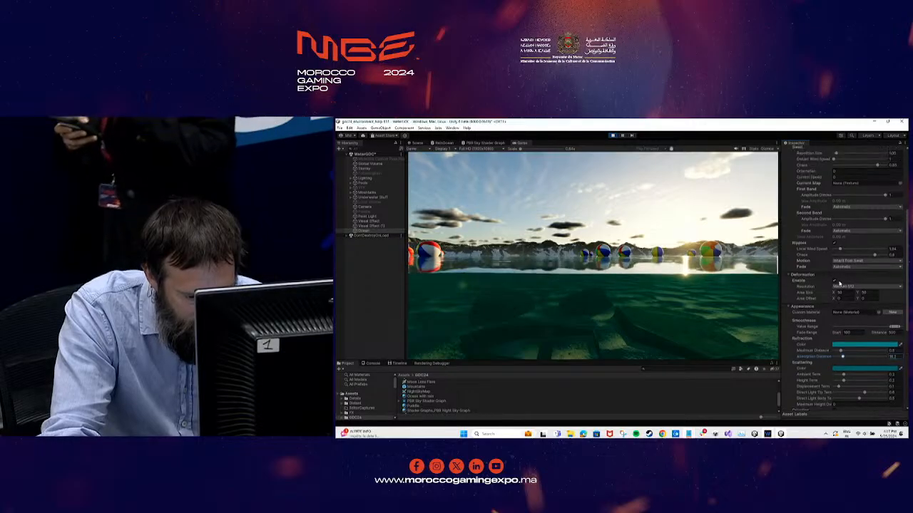
scroll(839, 284, "up", 3)
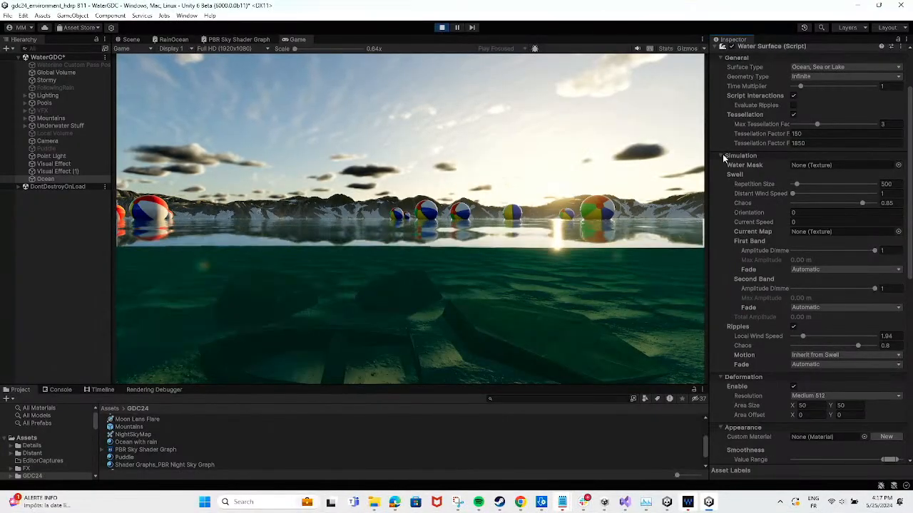
scroll(799, 214, "up", 3)
scroll(809, 234, "down", 9)
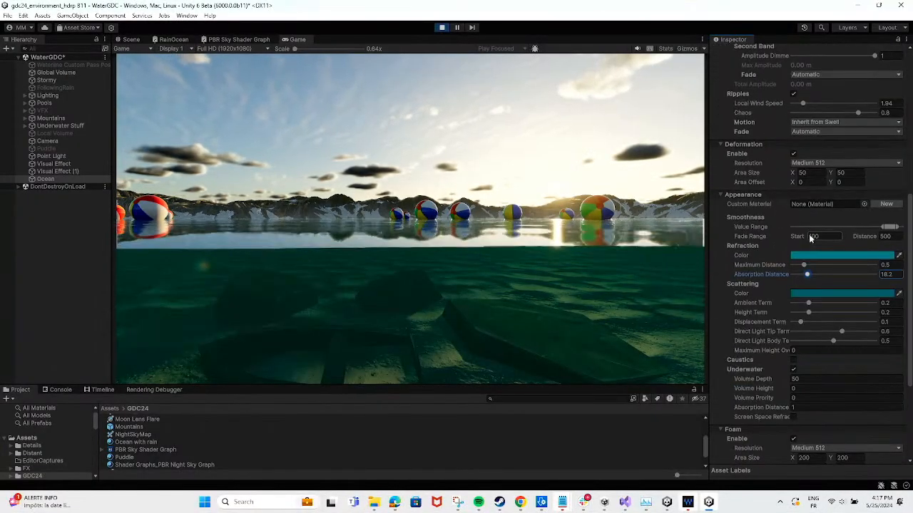
scroll(808, 238, "down", 4)
left_click(794, 257)
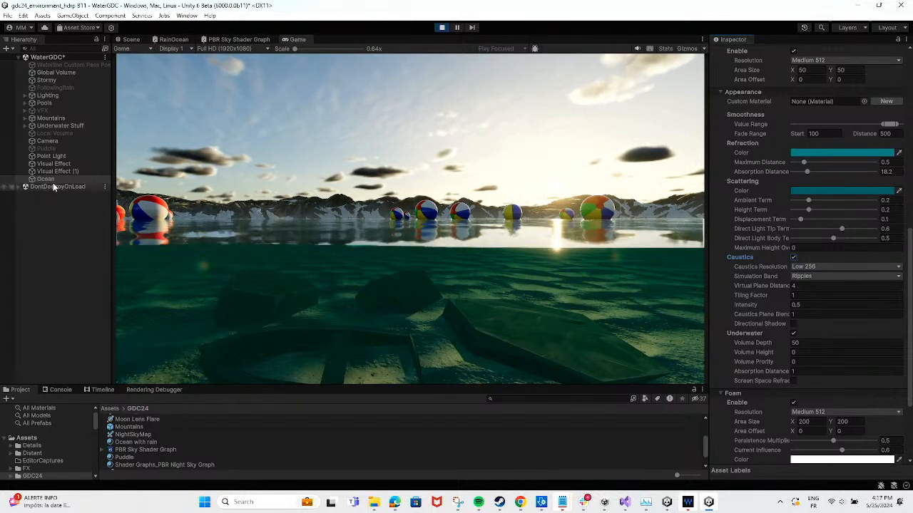
Raise the Local Wind Speed of the Ocean's Ripples to about 6.79
scroll(820, 247, "up", 3)
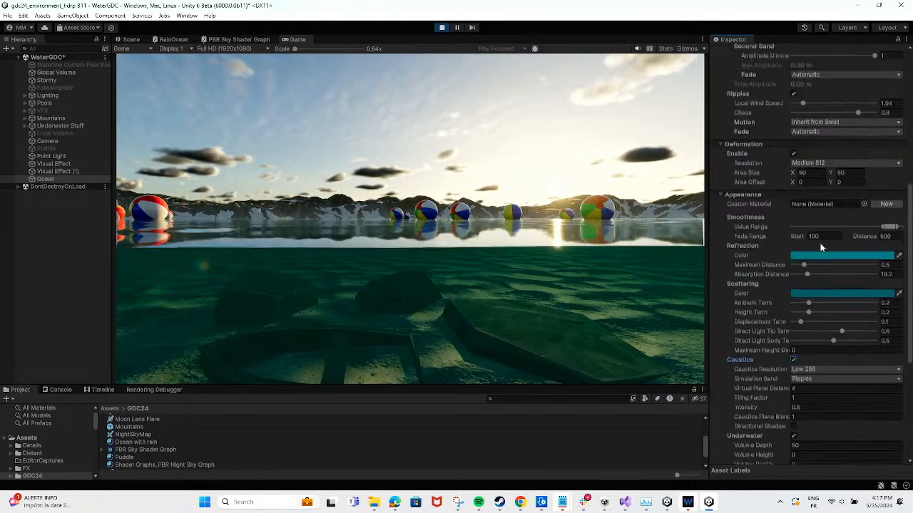
scroll(820, 248, "up", 5)
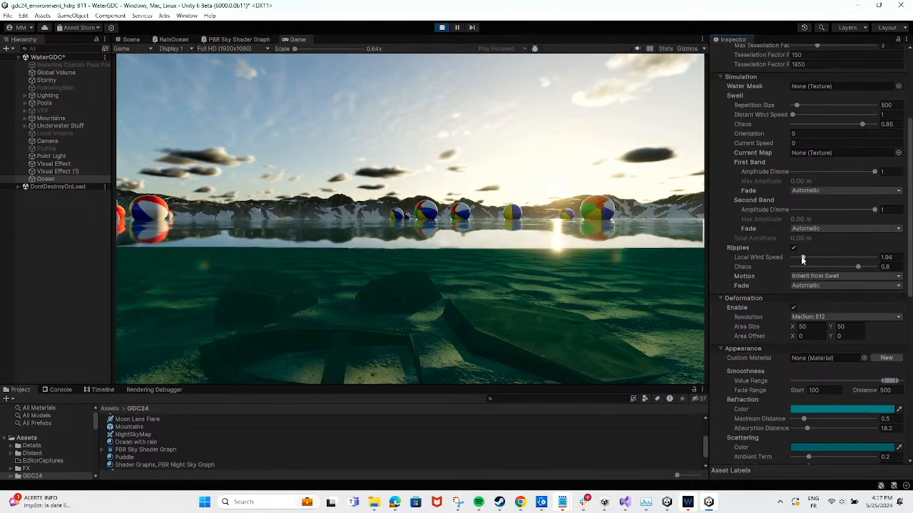
left_click_drag(810, 258, 830, 259)
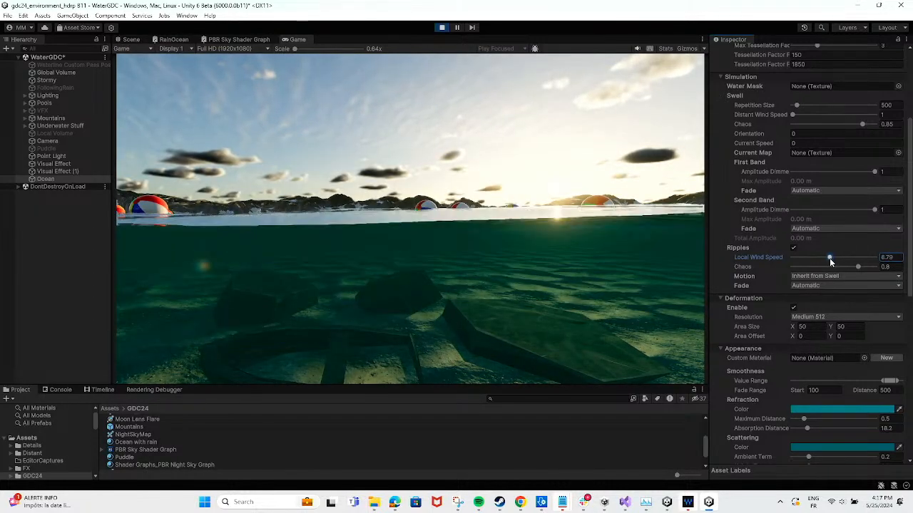
Raise the Ocean's caustics Intensity to 1.41
scroll(799, 360, "down", 8)
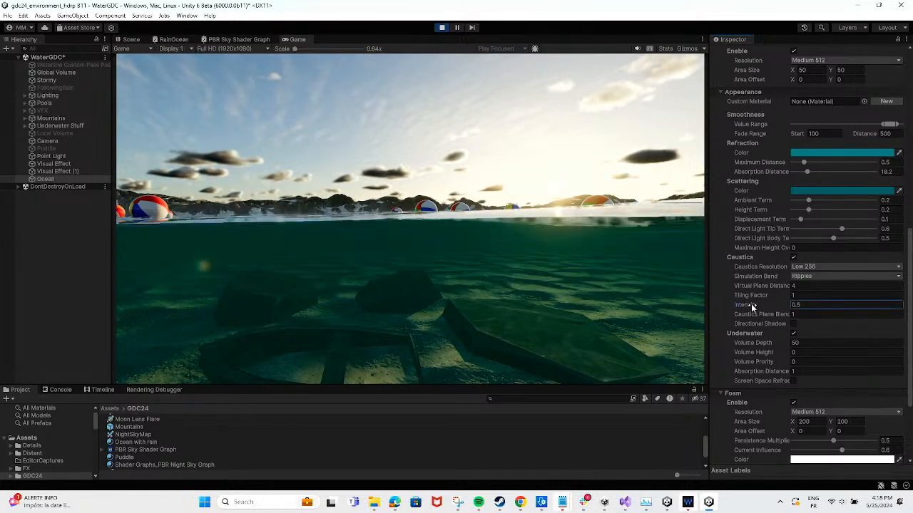
left_click_drag(751, 304, 764, 304)
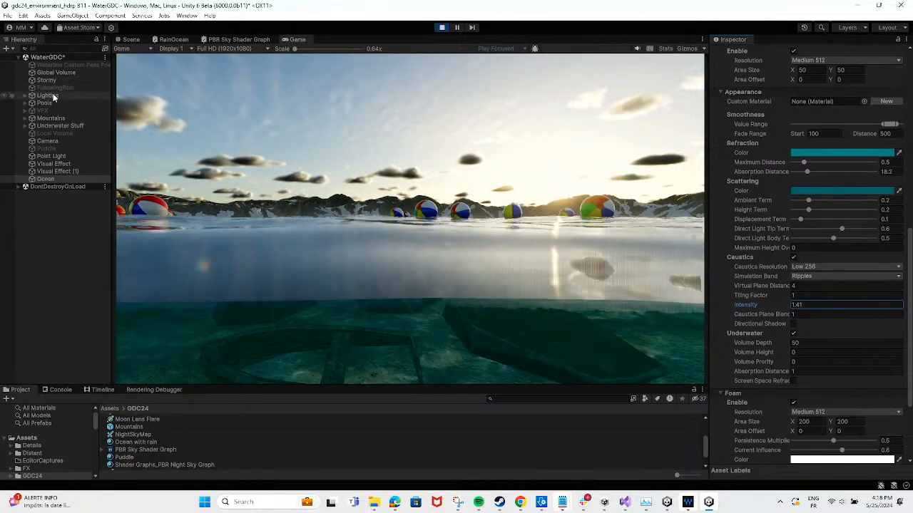
Activate the Waterline Custom Pass Post Process object and expand its FullScreenCustomPass material properties
left_click(53, 65)
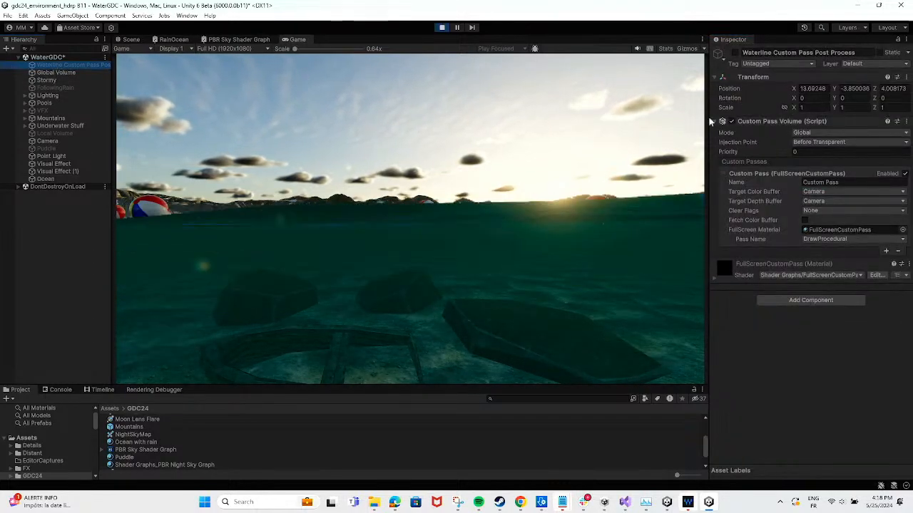
left_click(714, 275)
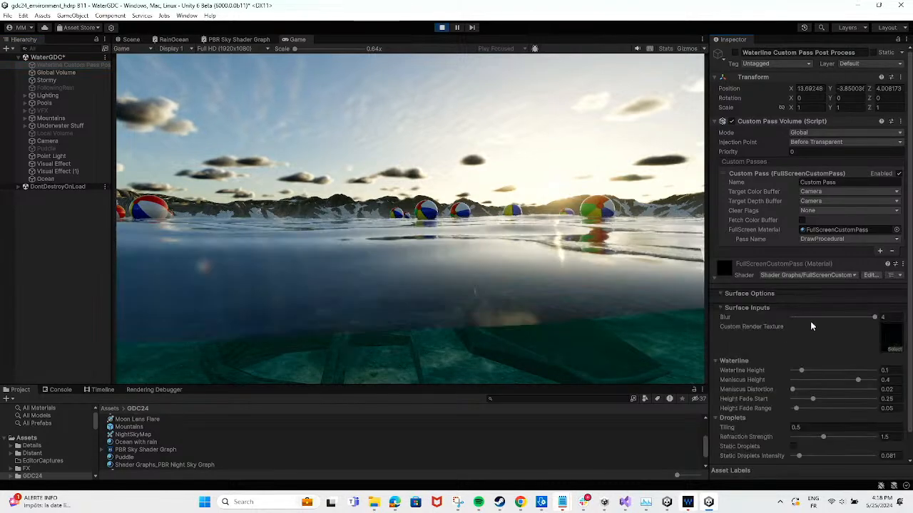
scroll(853, 313, "down", 2)
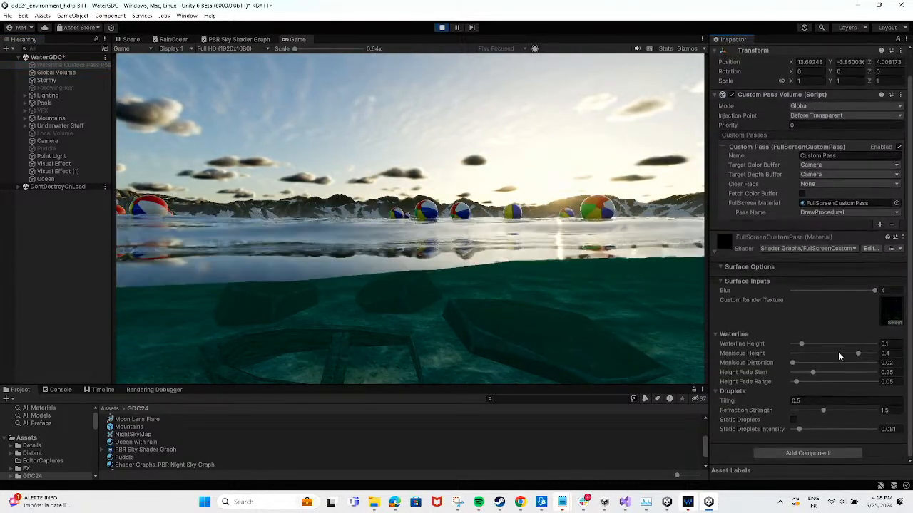
scroll(780, 117, "up", 2)
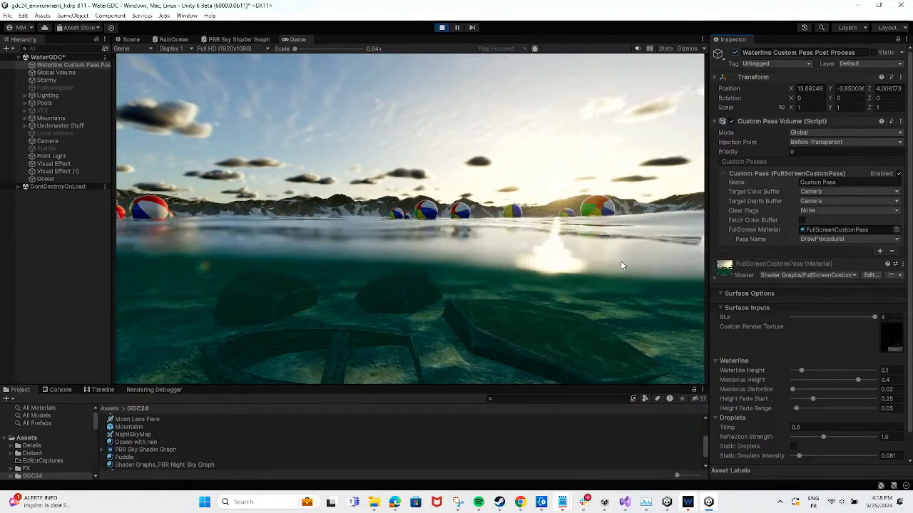
Switch Static Droplets on and back off in the FullScreenCustomPass material
scroll(837, 332, "down", 1)
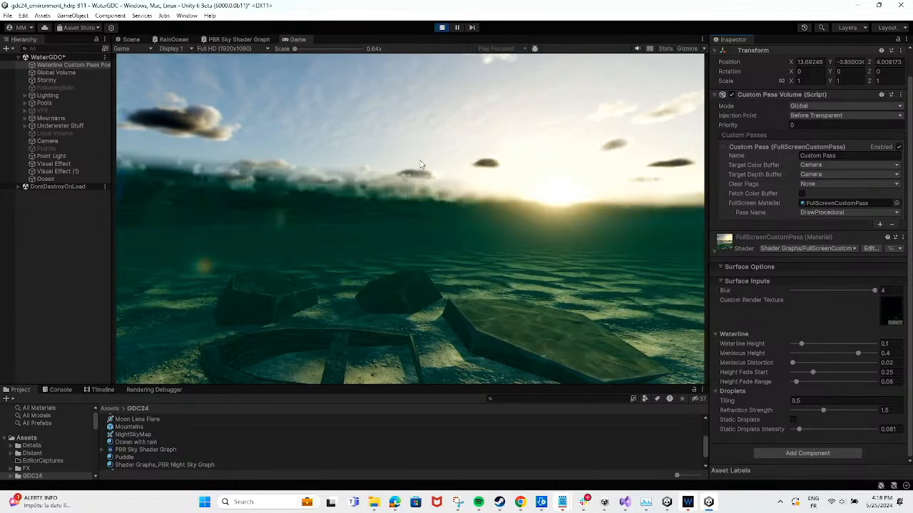
left_click(793, 420)
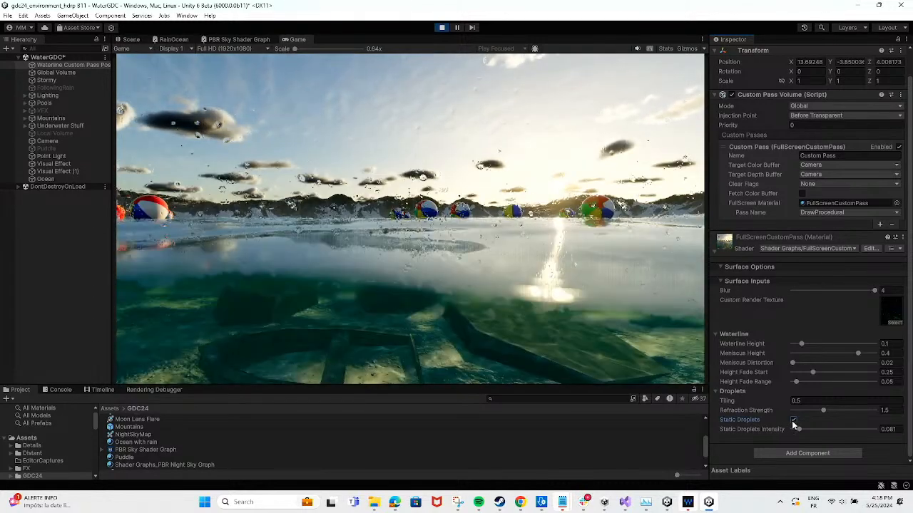
left_click(793, 420)
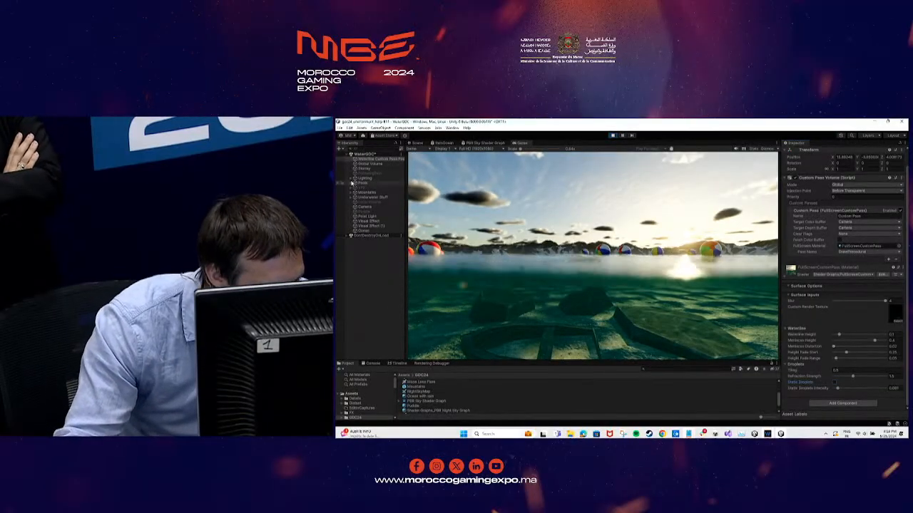
Activate the VFX group in the WaterGDC scene
left_click(363, 188)
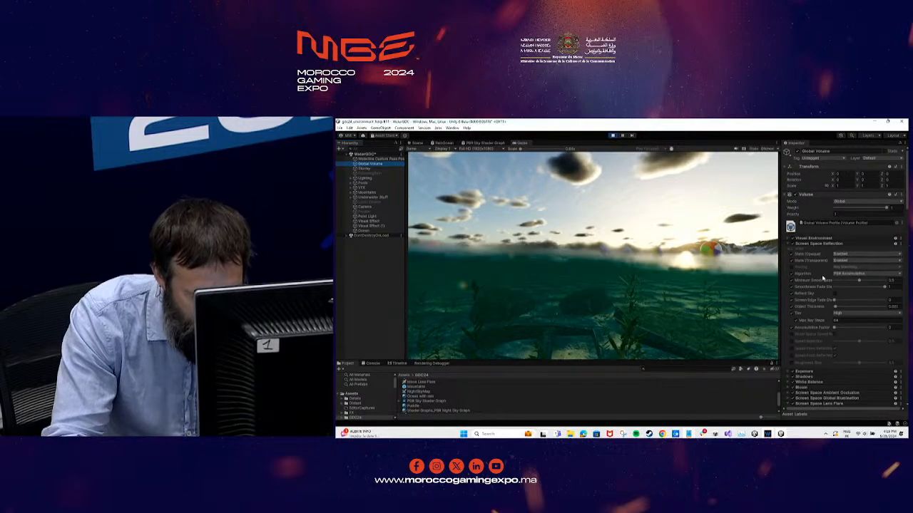
Enable Volumetric Fog in the Fog override of the Global Volume
scroll(848, 305, "down", 3)
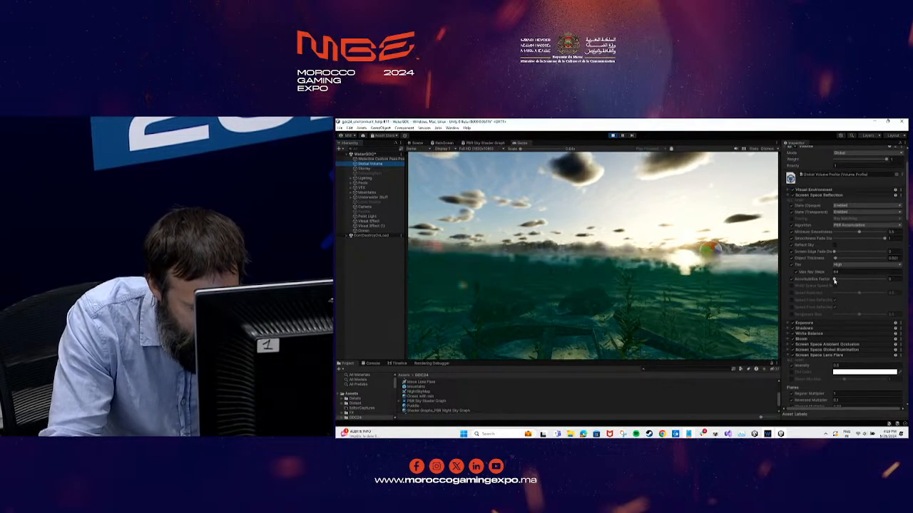
scroll(787, 220, "up", 2)
scroll(783, 255, "down", 5)
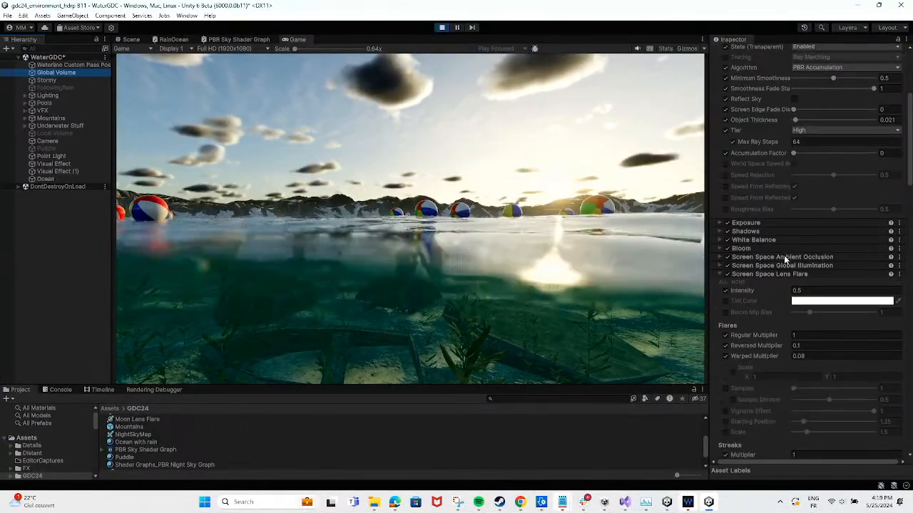
scroll(785, 277, "down", 7)
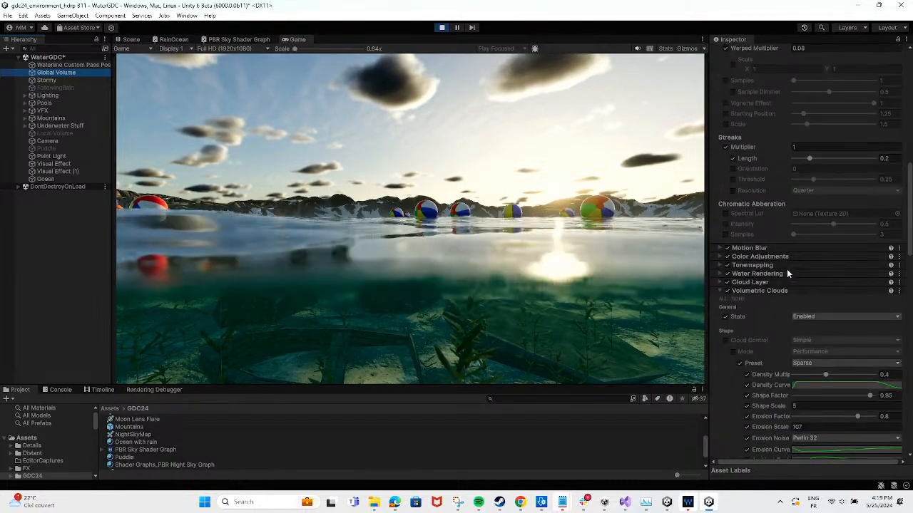
scroll(787, 269, "down", 3)
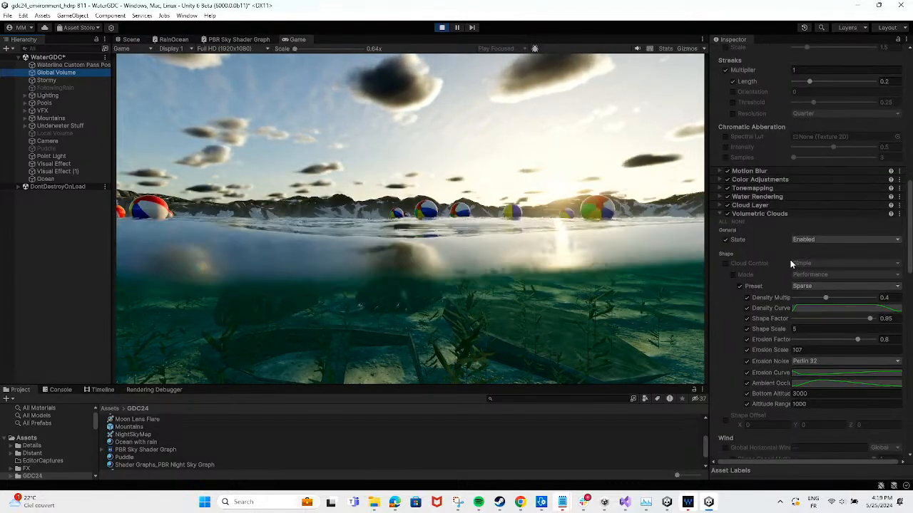
scroll(791, 256, "down", 18)
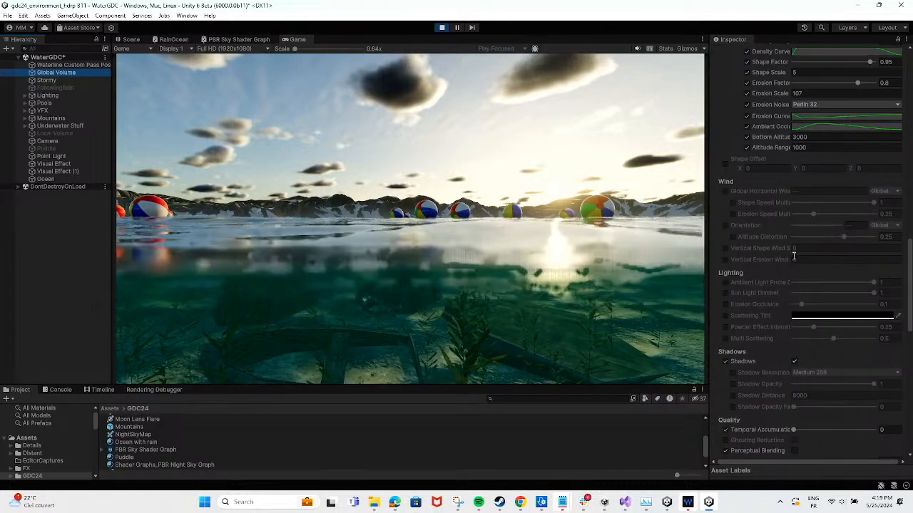
scroll(792, 255, "down", 5)
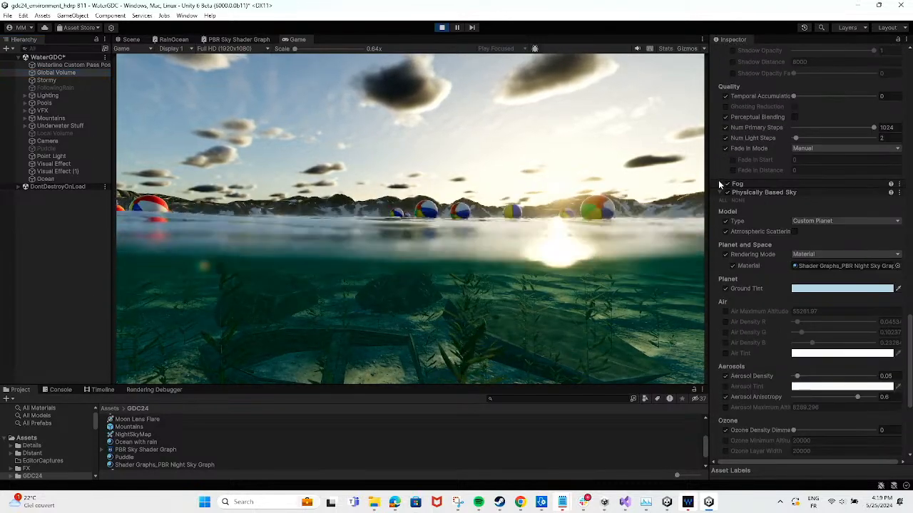
left_click(719, 184)
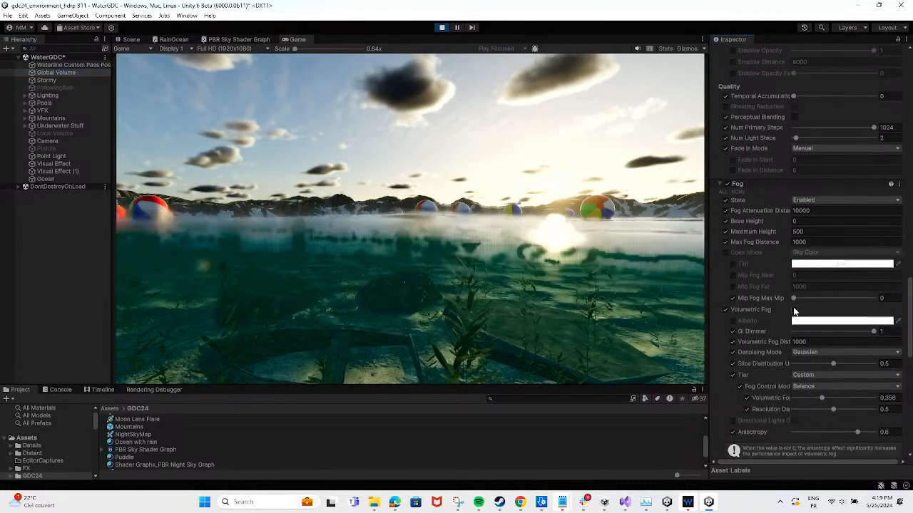
left_click(795, 309)
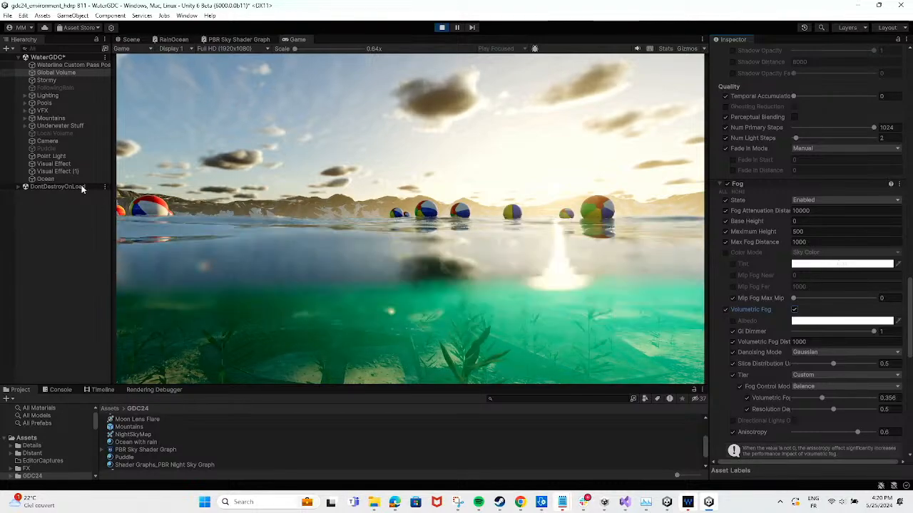
Raise the Camera's Y position to 3.45, well above the water surface
left_click(53, 143)
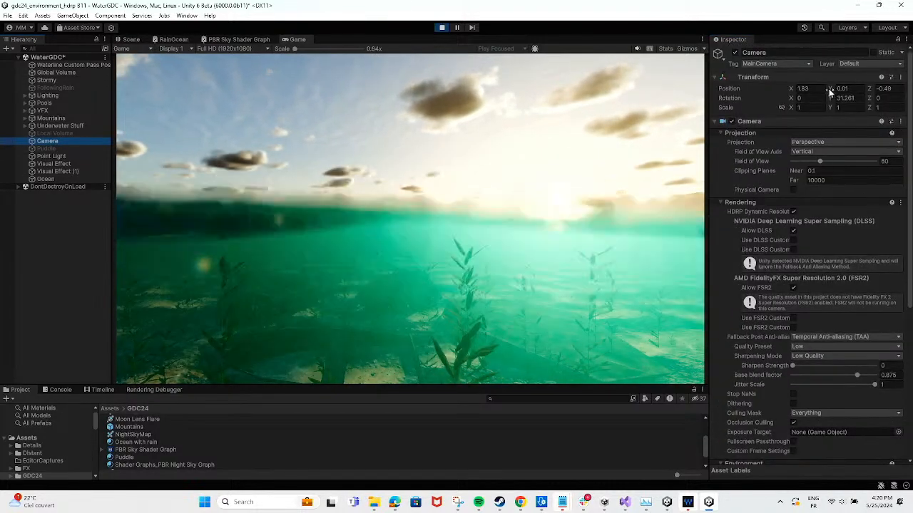
left_click(831, 89)
left_click_drag(831, 90, 896, 87)
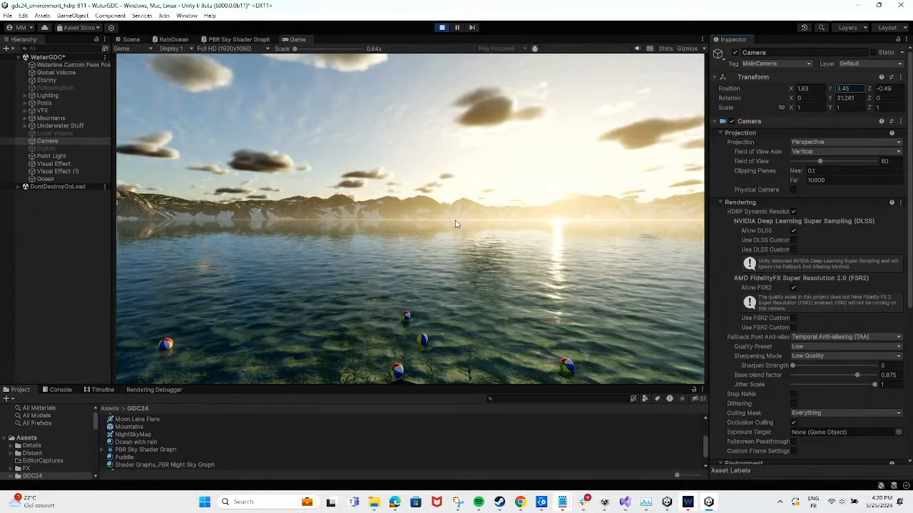
Enable Atmospheric Scattering in the Physically Based Sky override of the Global Volume
left_click(52, 73)
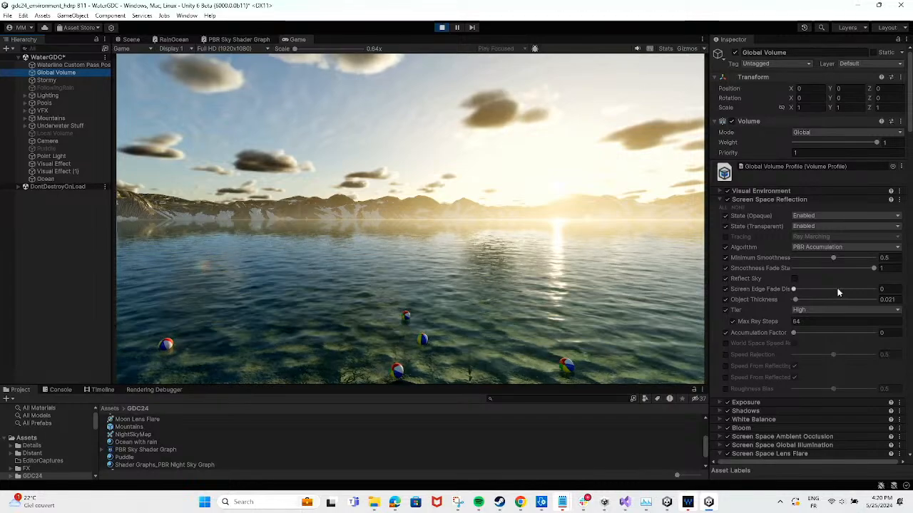
scroll(838, 293, "down", 20)
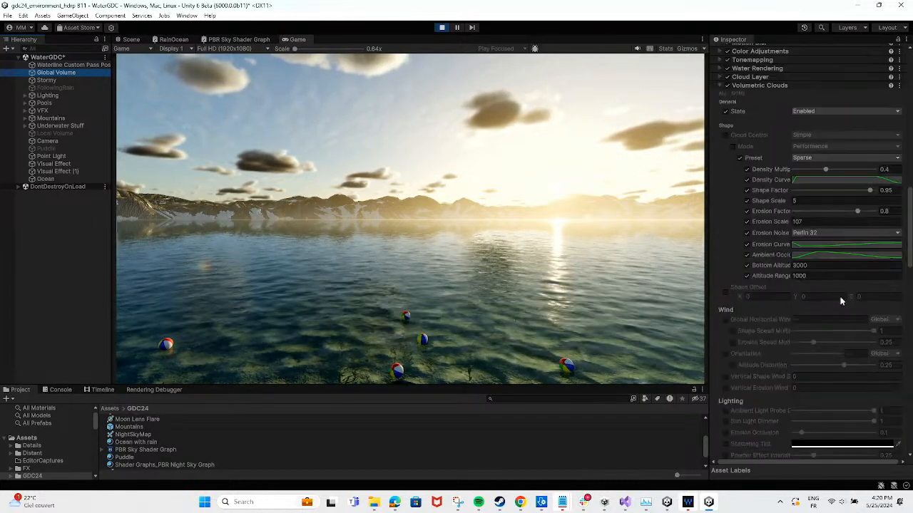
scroll(841, 301, "down", 20)
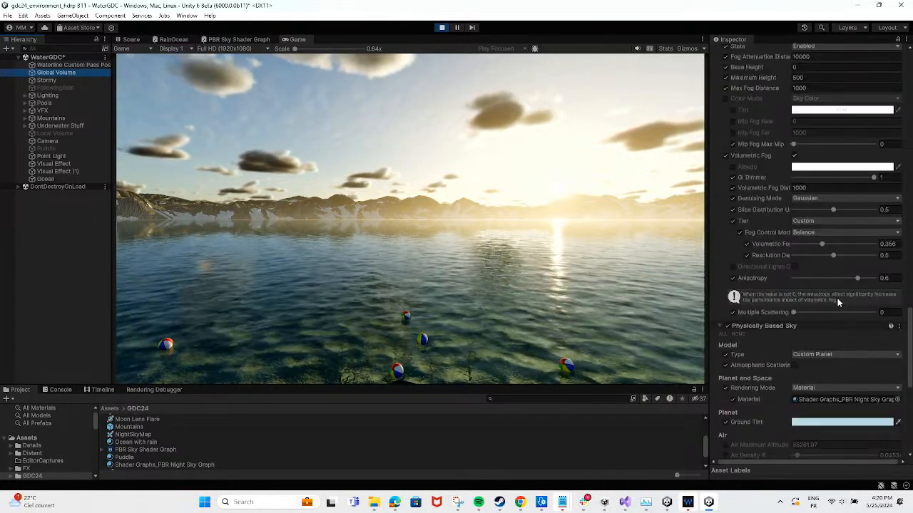
scroll(845, 259, "up", 1)
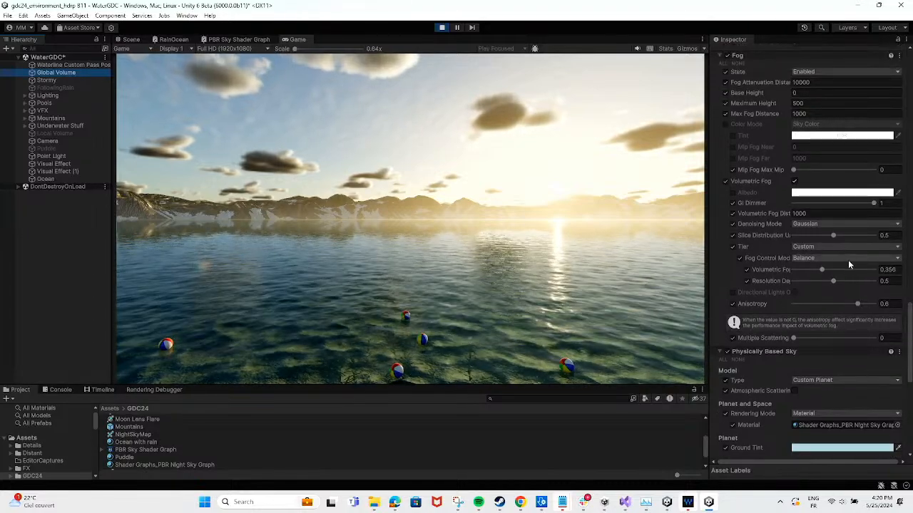
scroll(848, 264, "down", 7)
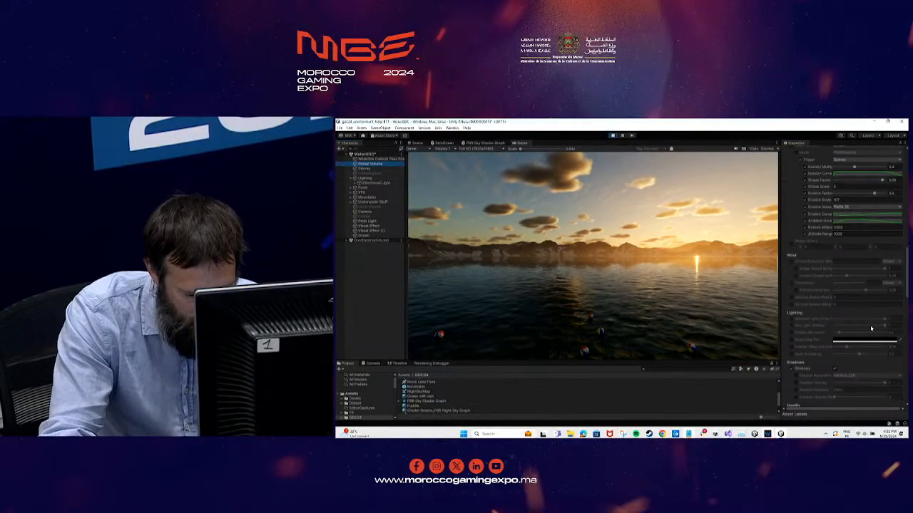
scroll(869, 332, "down", 5)
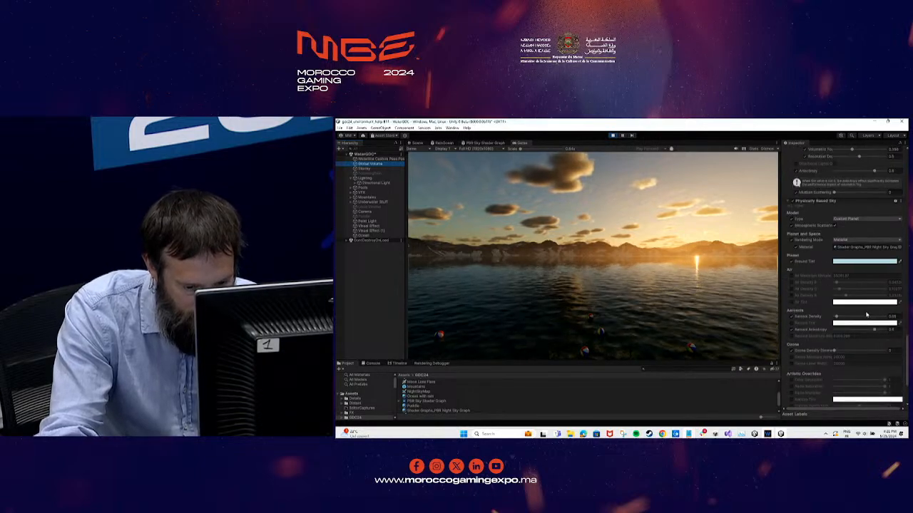
left_click(835, 227)
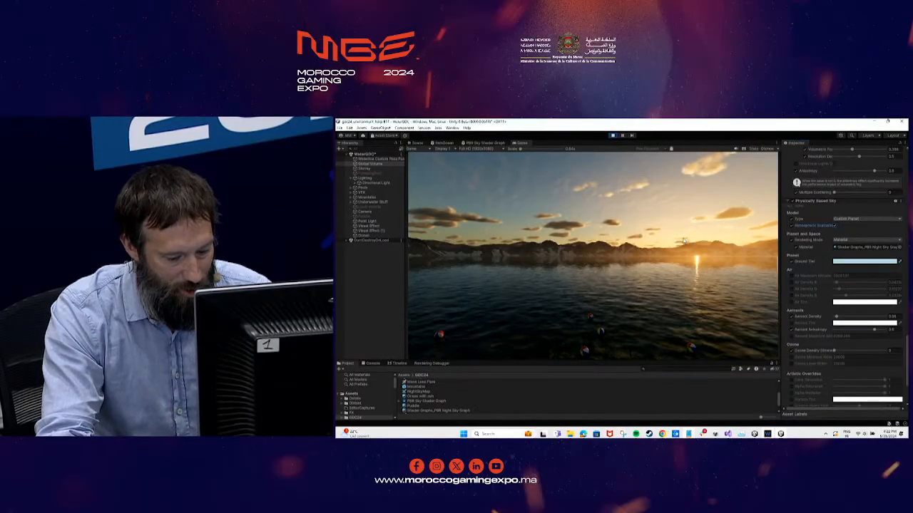
Set the Ozone Density Dimmer of the Physically Based Sky to 1, undoing and redoing the change to compare the sky colours
scroll(821, 283, "down", 3)
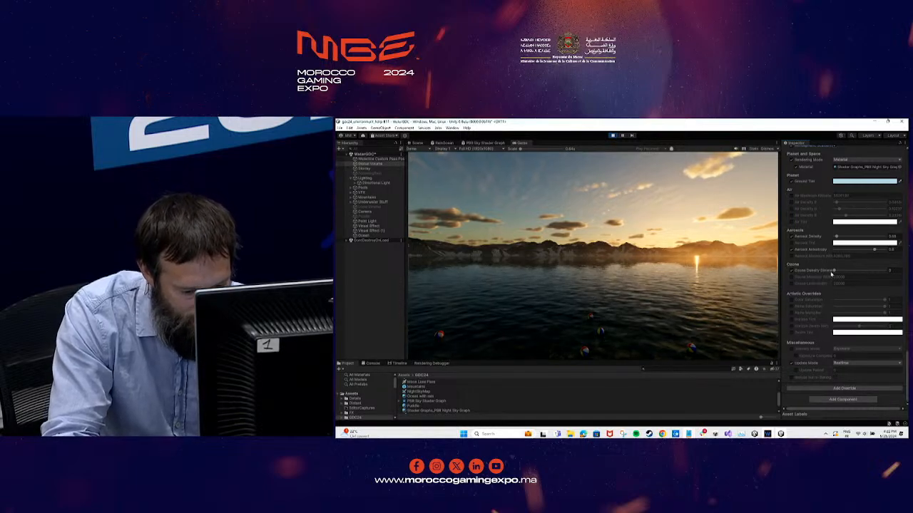
left_click_drag(834, 272, 884, 271)
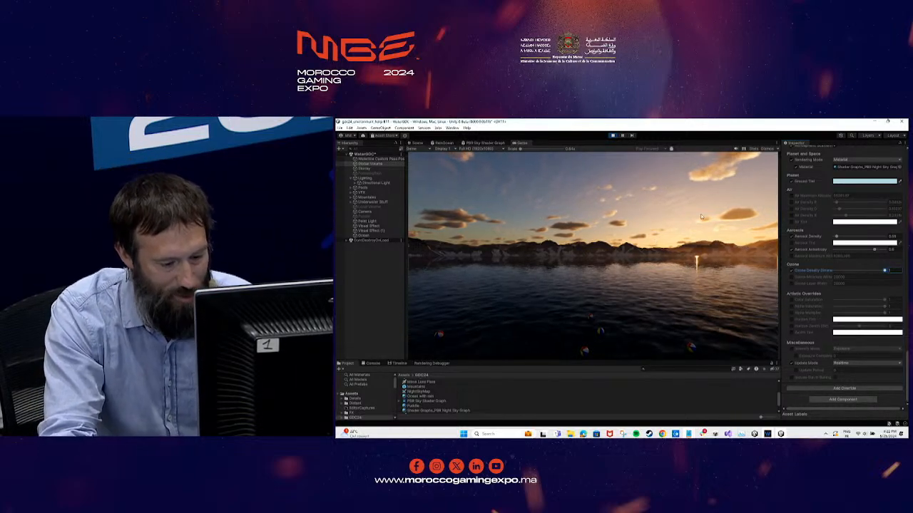
key("ctrl+z")
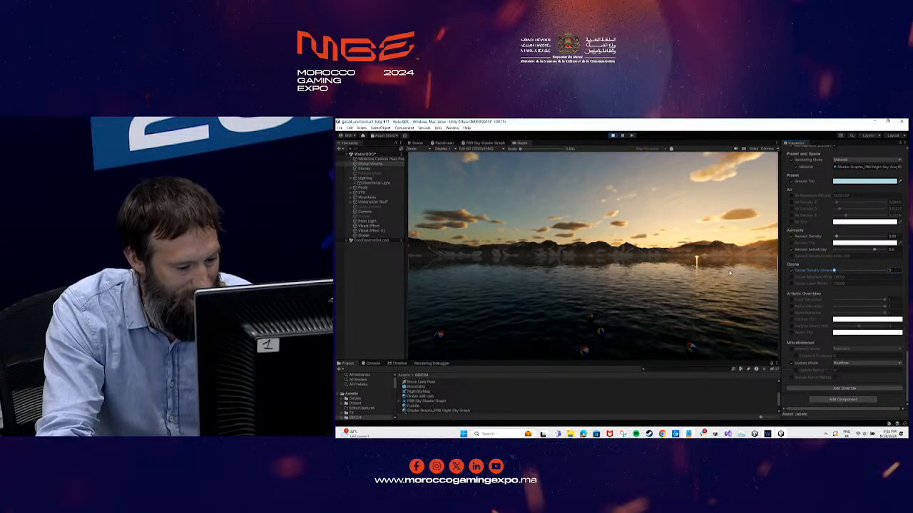
key("ctrl+y")
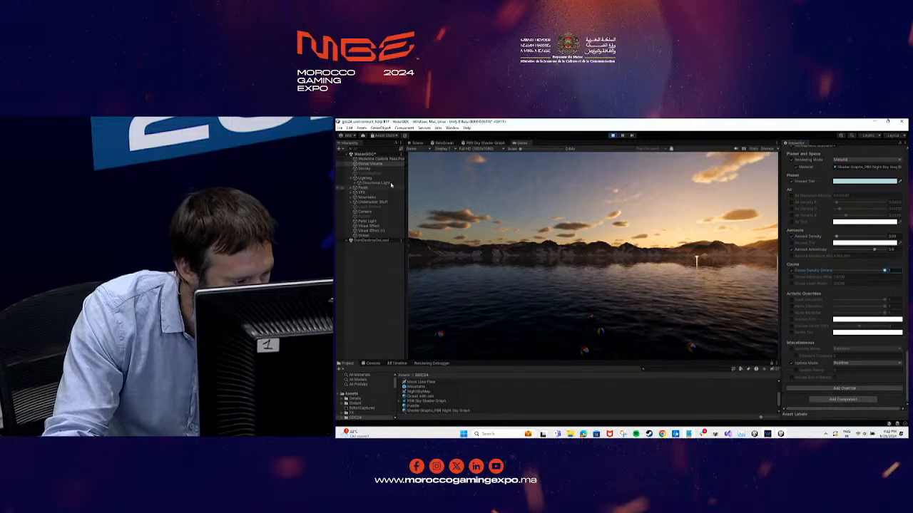
Select the Directional Light and run the time of day forward into night at Time Speed 400
left_click(382, 183)
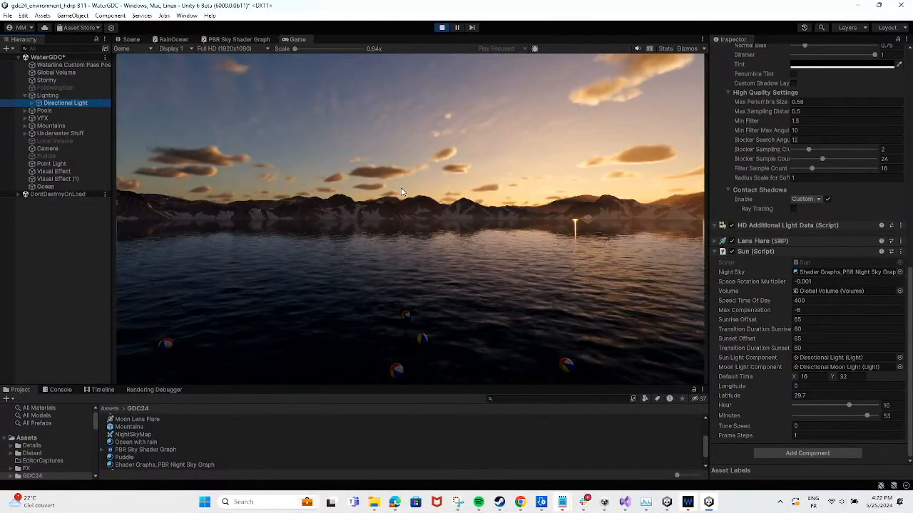
left_click(492, 190)
key("Right")
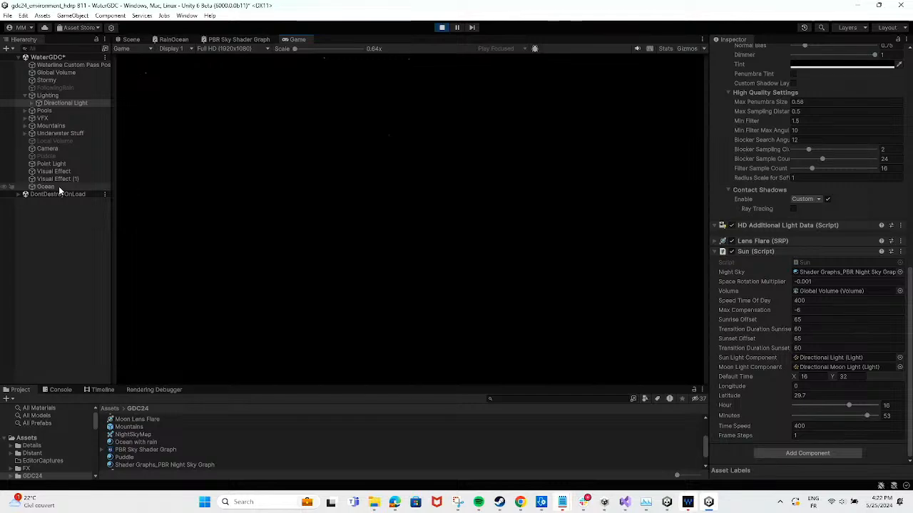
Open the Shader Graphs_PBR Night Sky Graph material assigned to the Global Volume's Physically Based Sky
left_click(50, 73)
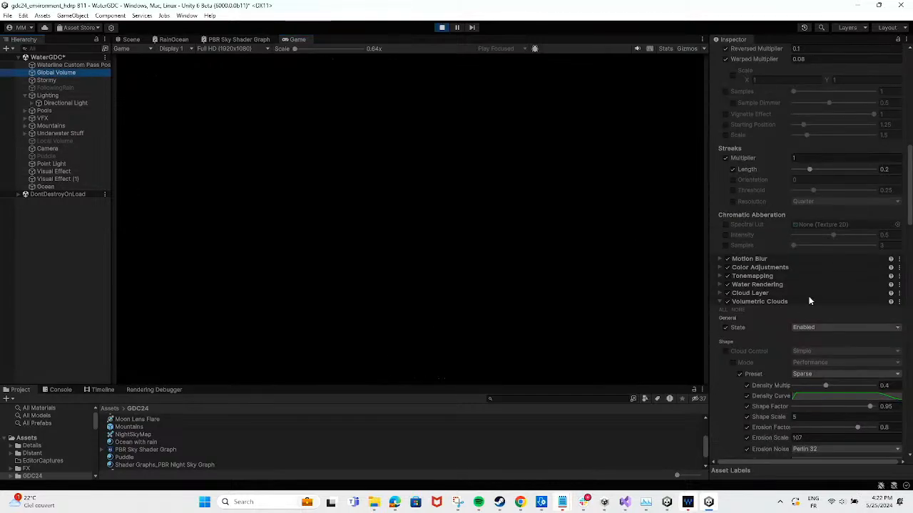
scroll(810, 301, "down", 15)
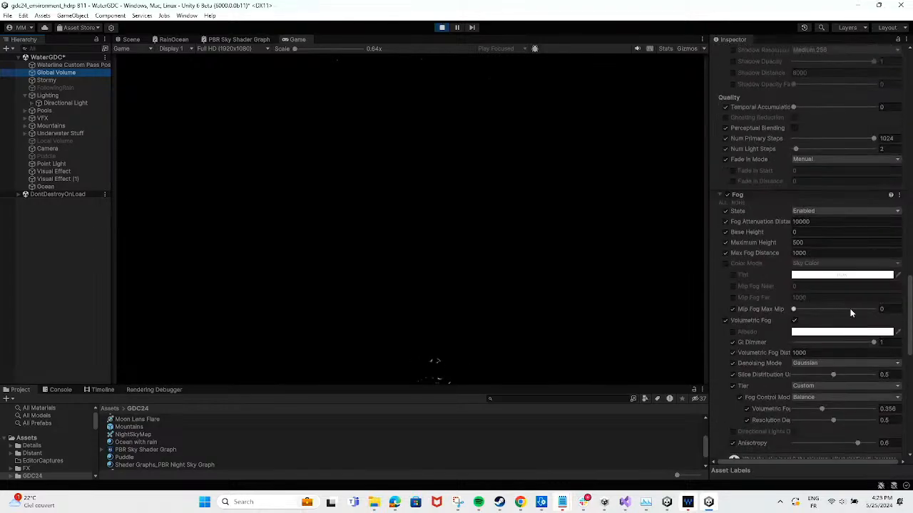
scroll(850, 312, "down", 8)
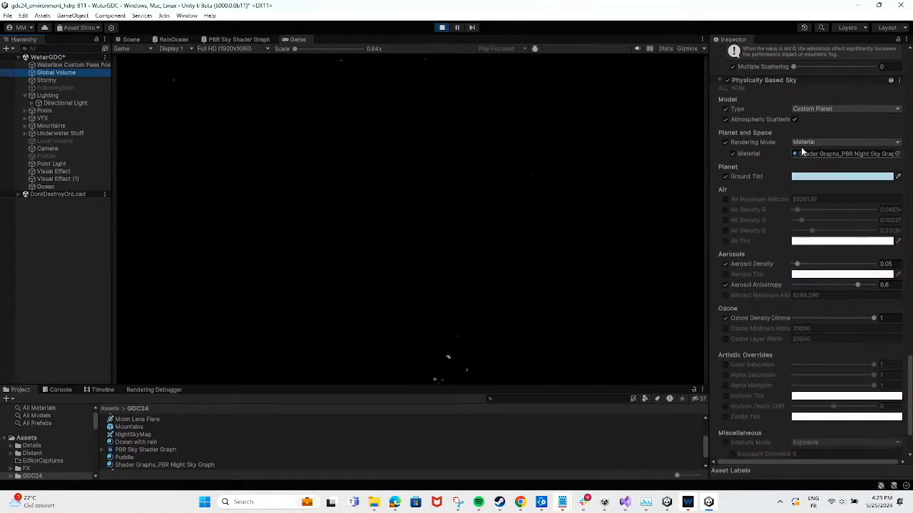
double_click(819, 154)
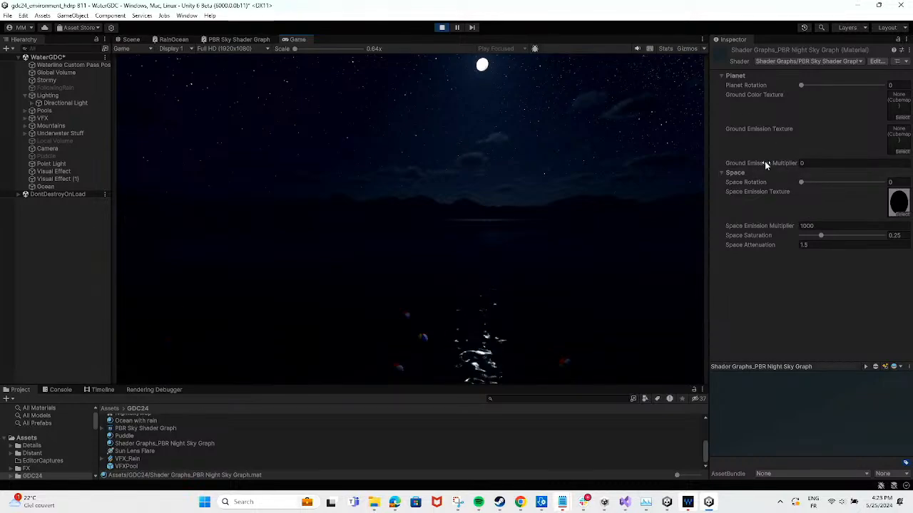
Try a Space Emission Multiplier of 10000 in the night sky material and restore it to 1000
left_click(822, 226)
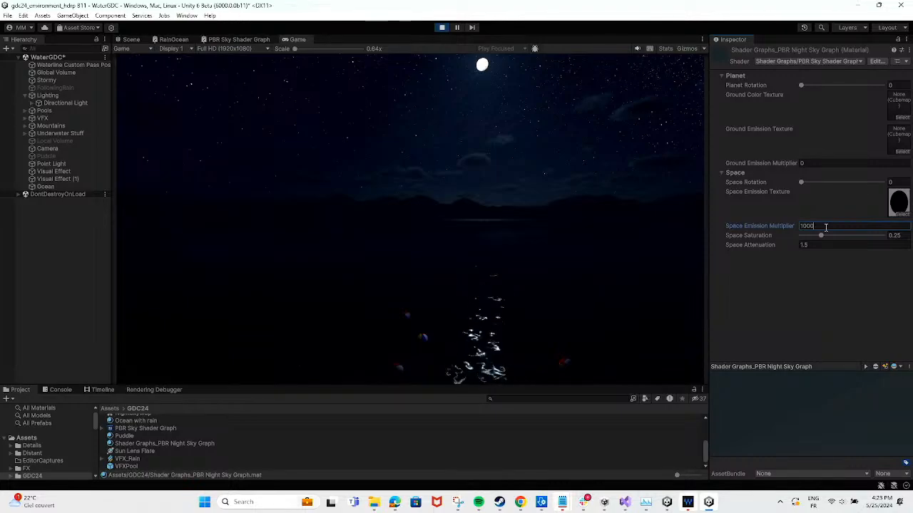
type("0")
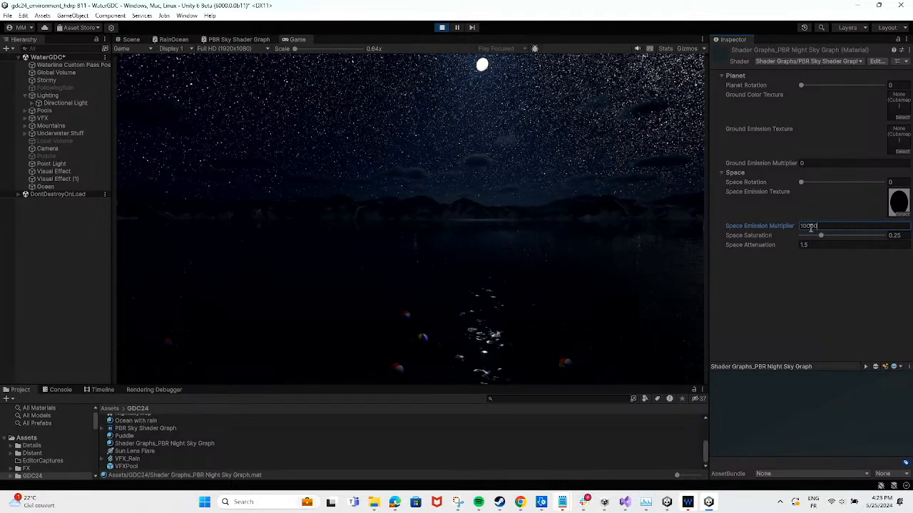
left_click_drag(807, 226, 833, 229)
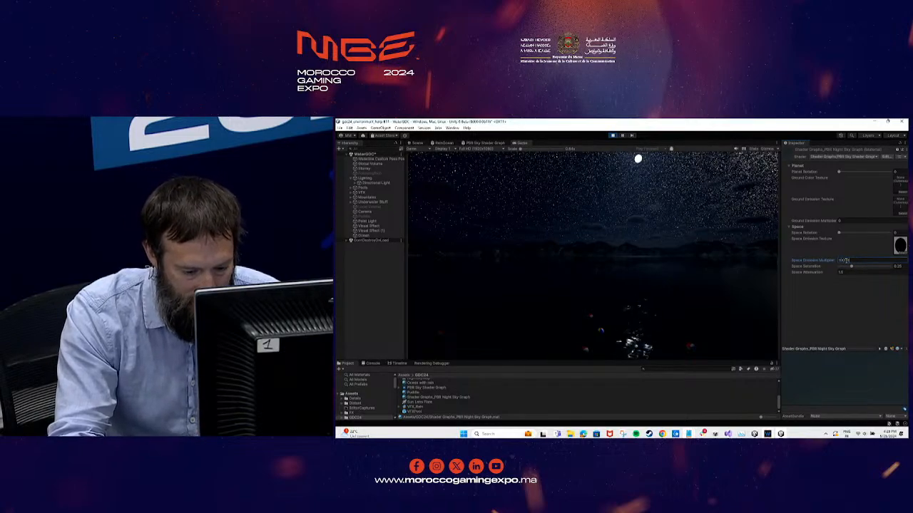
key("BackSpace")
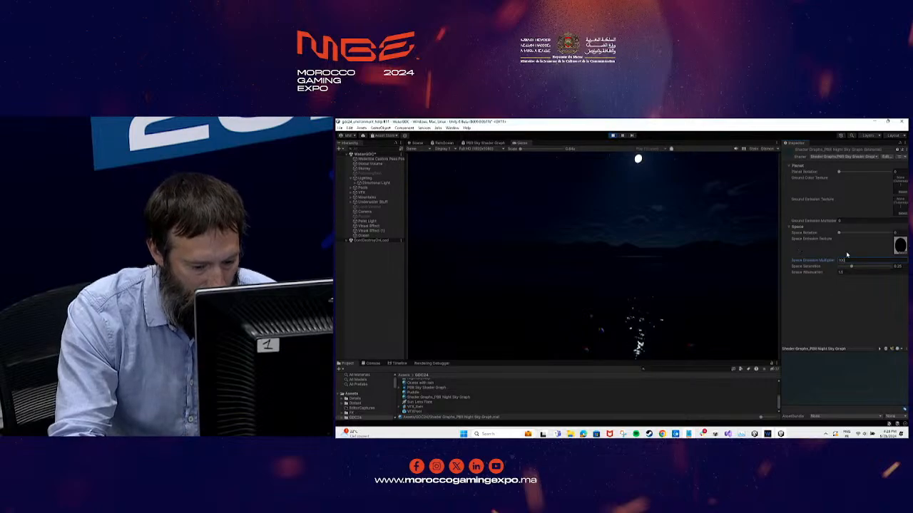
type("0")
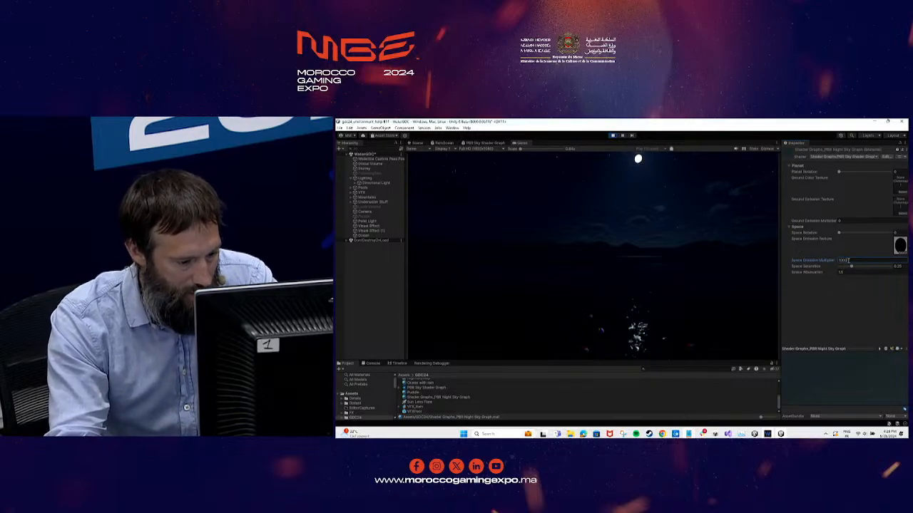
type("0")
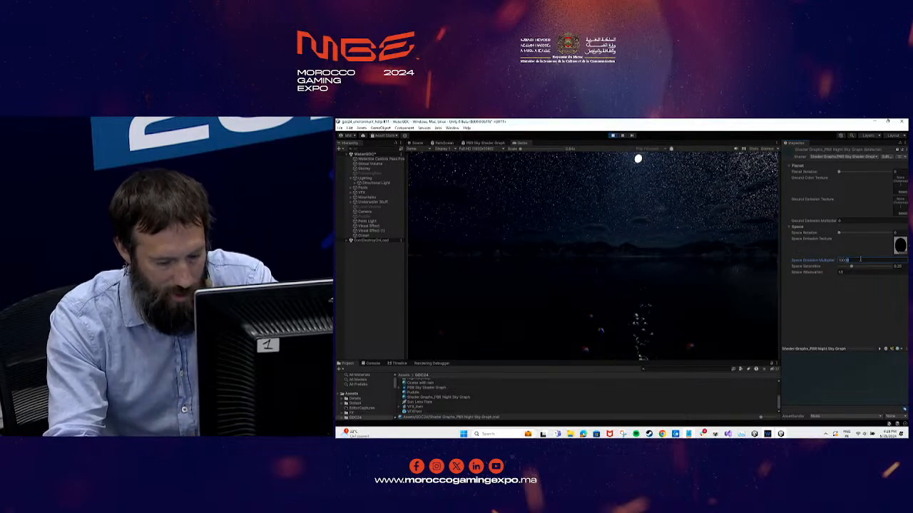
key("BackSpace")
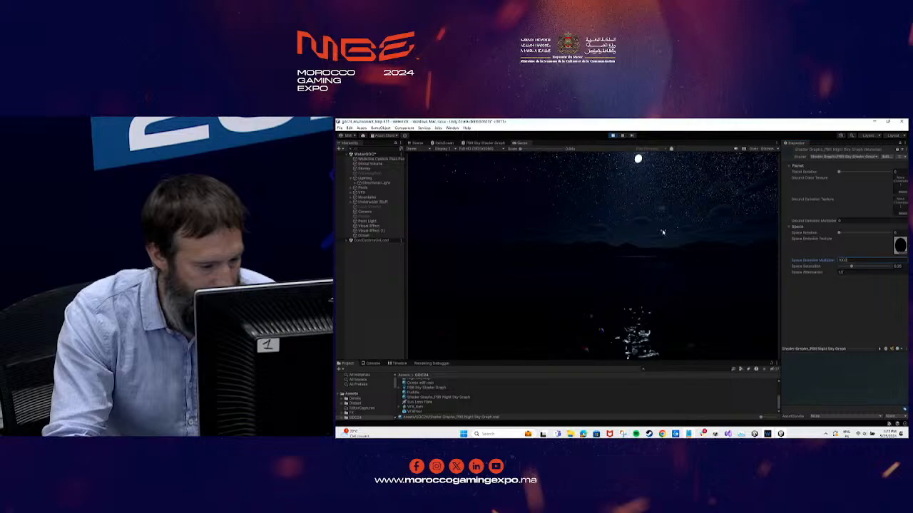
Enlarge the moon's Angular Diameter on the Directional Moon Light and lower its Phase Rotation
left_click(355, 182)
left_click(378, 188)
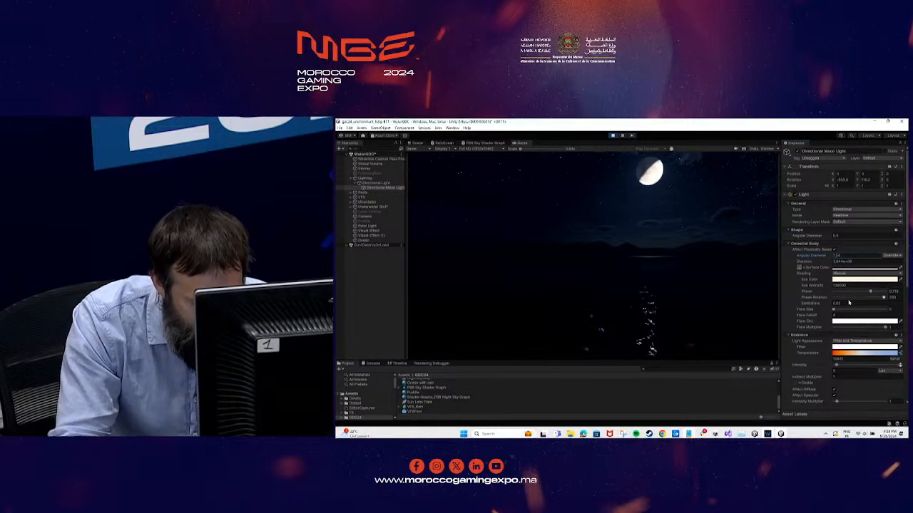
left_click_drag(885, 298, 867, 298)
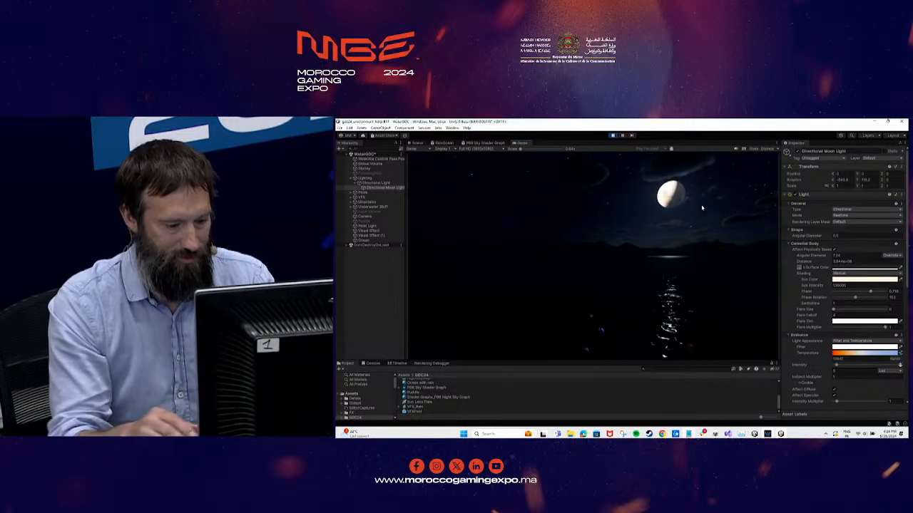
Switch to the HDRP Water system slide of the presentation in Chrome
key("alt+Tab")
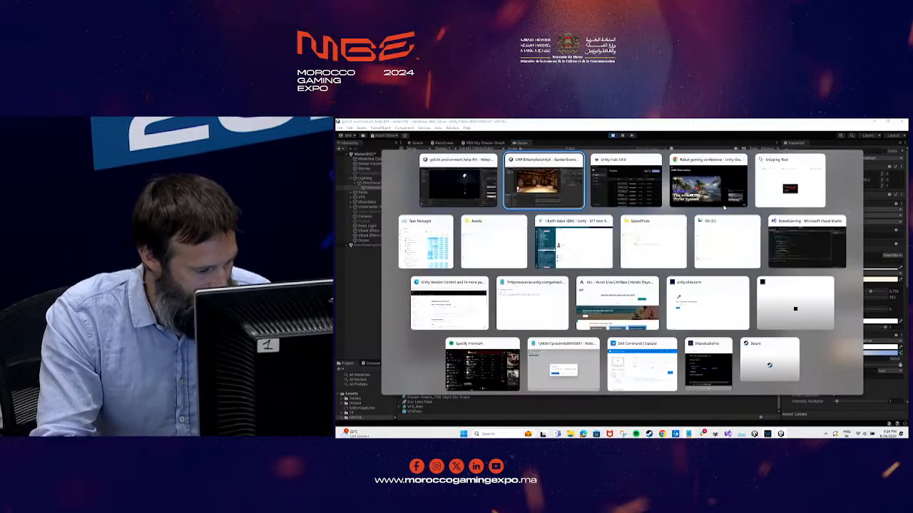
key("alt+Tab")
key("alt+Tab")
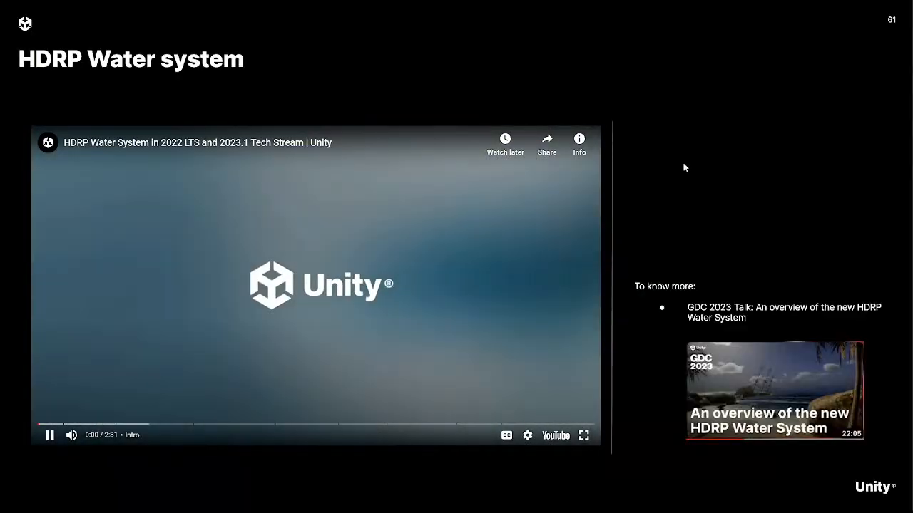
key("Right")
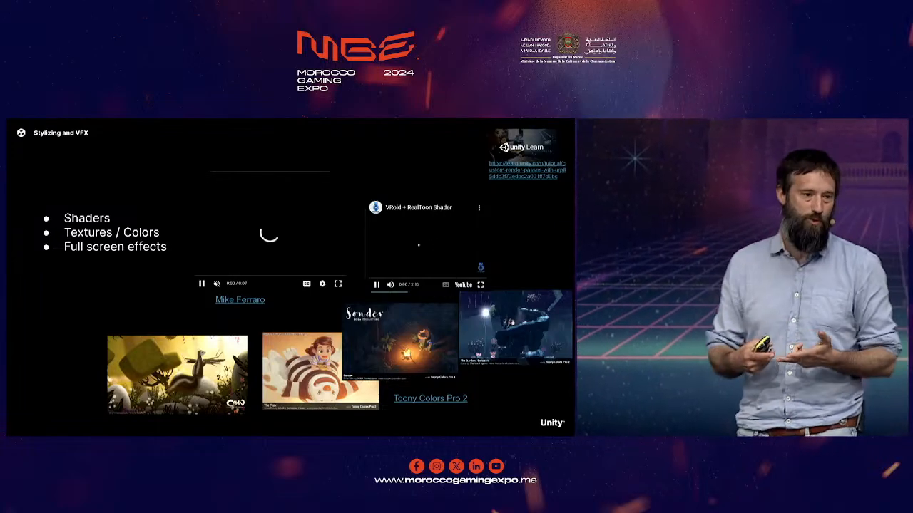
key("Right")
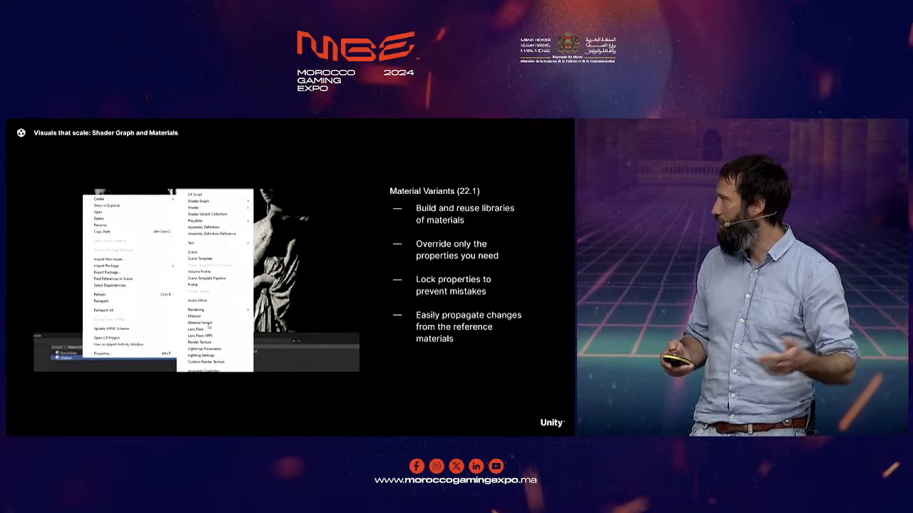
key("Right")
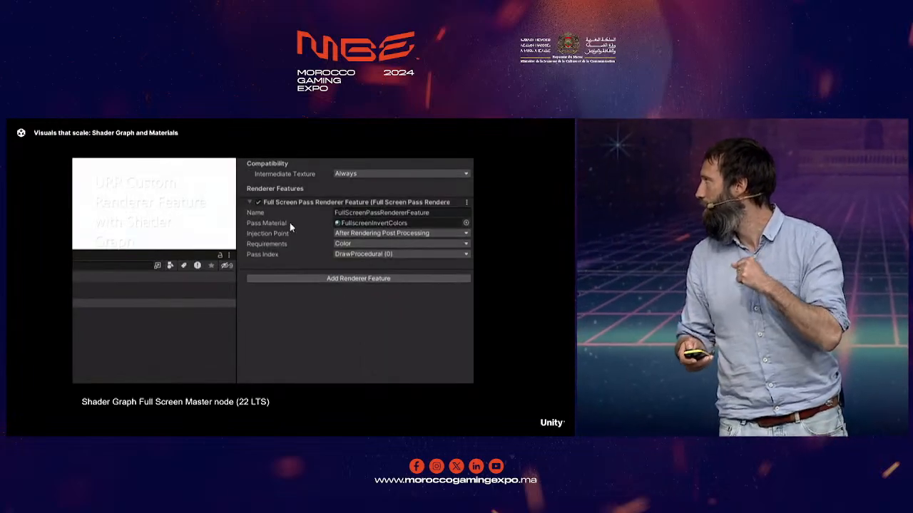
key("Right")
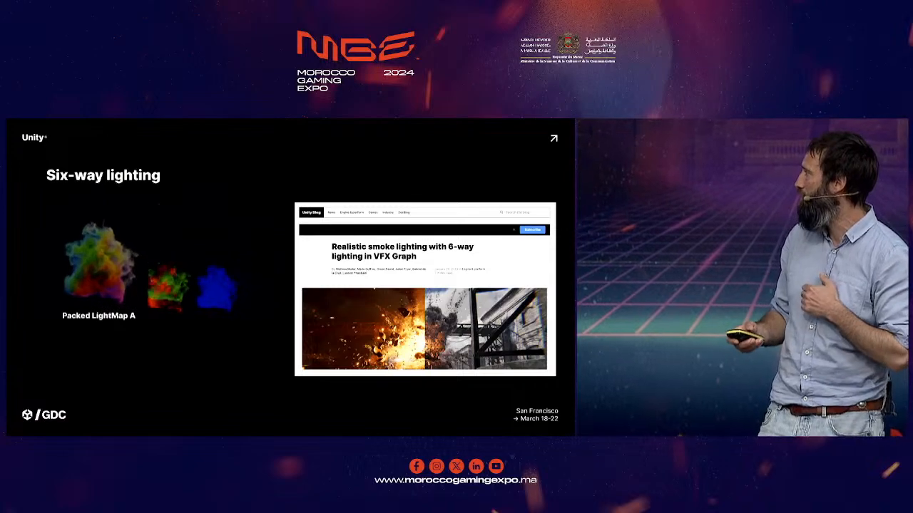
key("Left")
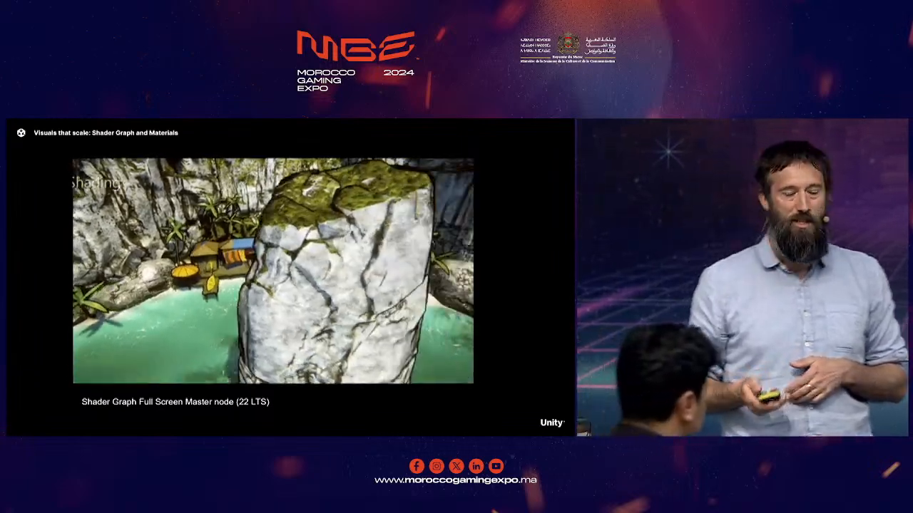
key("Right")
key("Right")
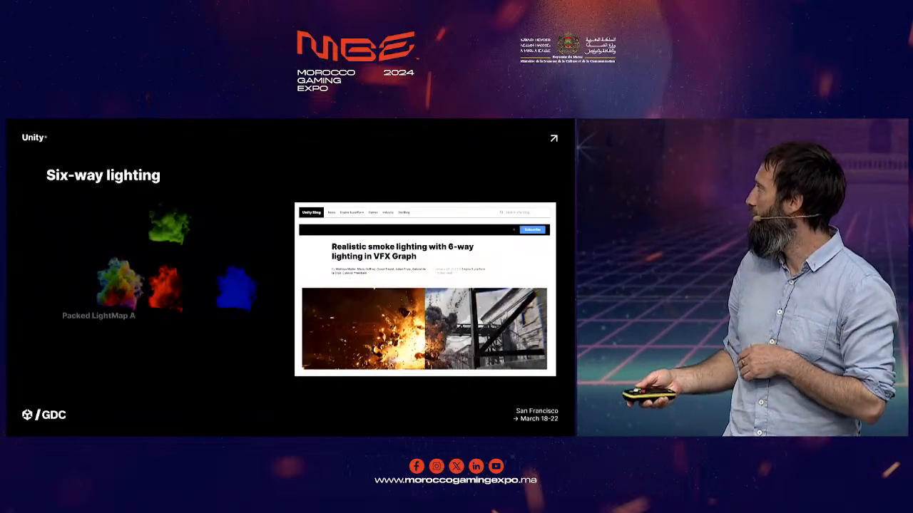
key("Right")
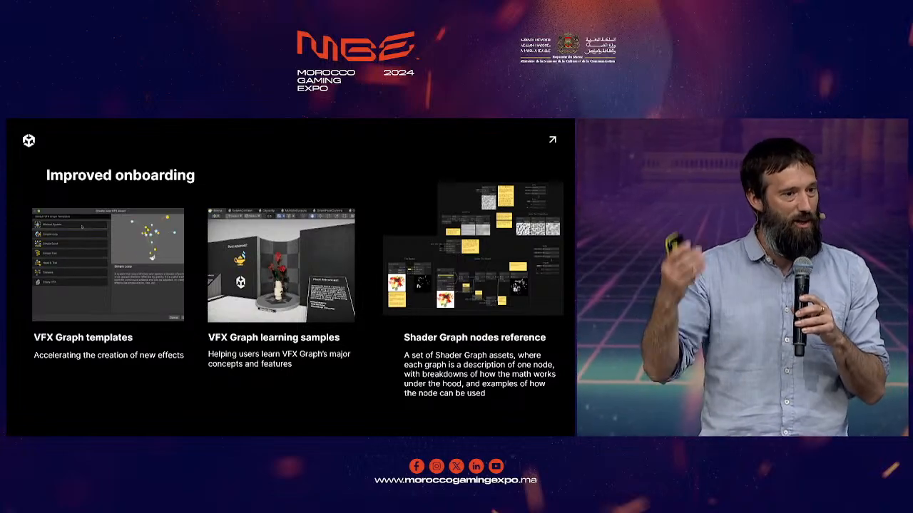
key("Right")
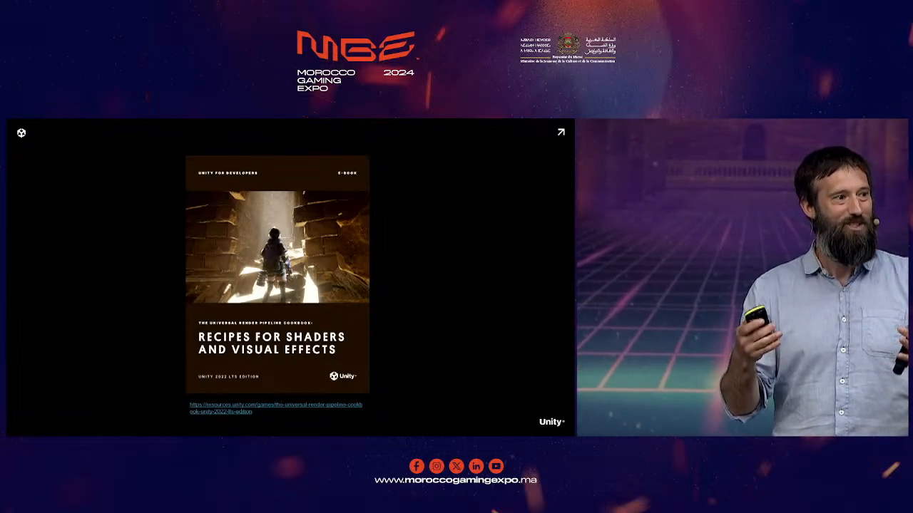
key("Right")
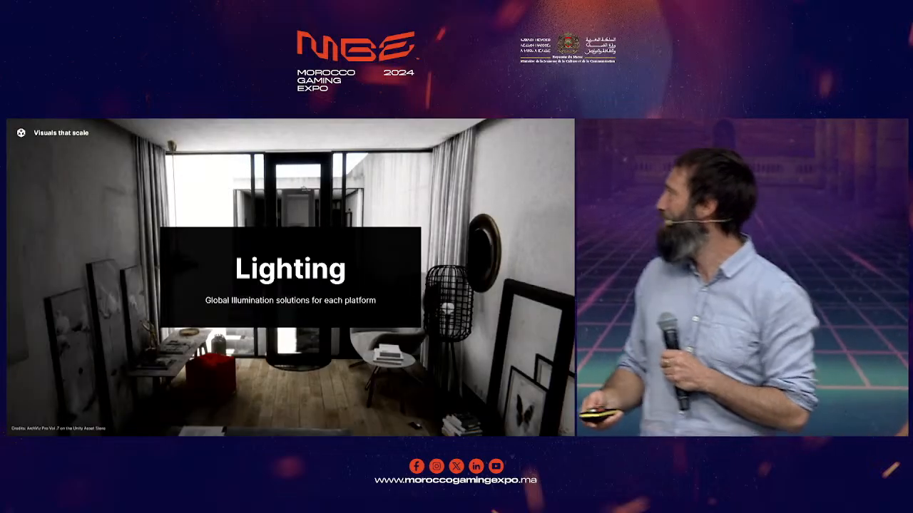
key("Right")
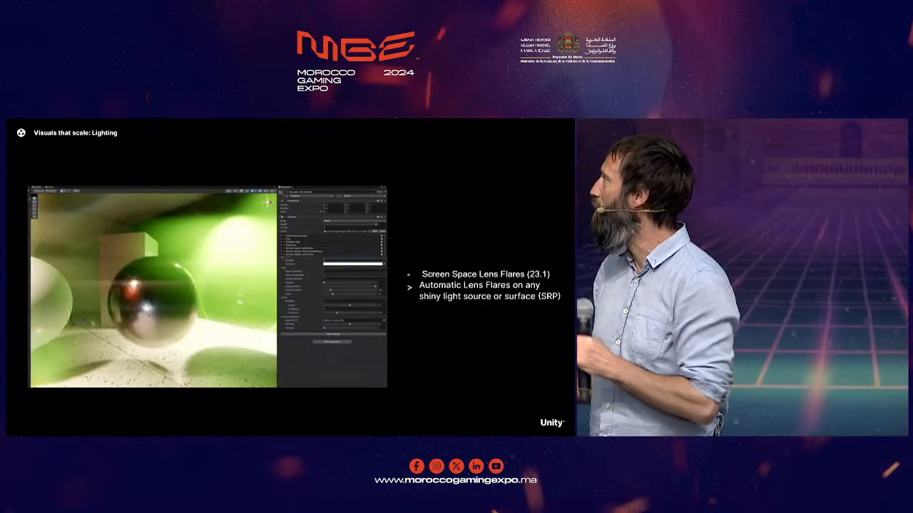
key("Right")
key("Right")
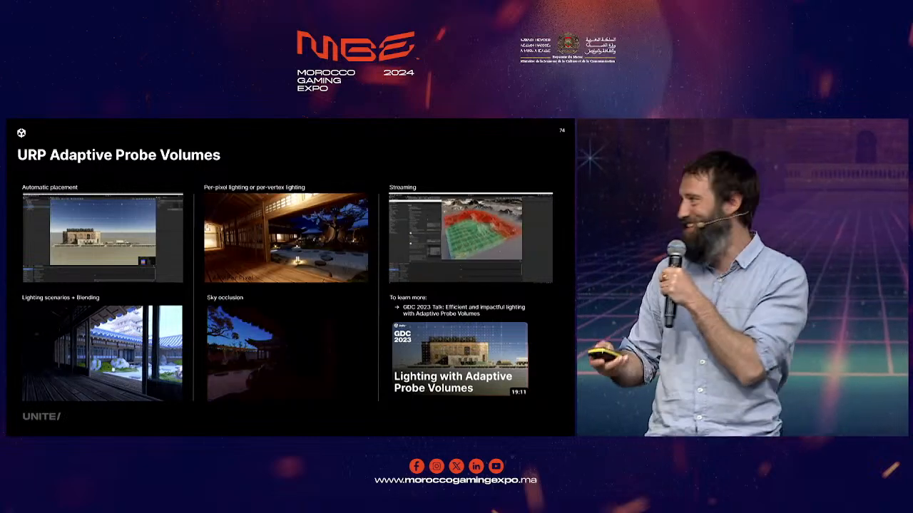
key("Right")
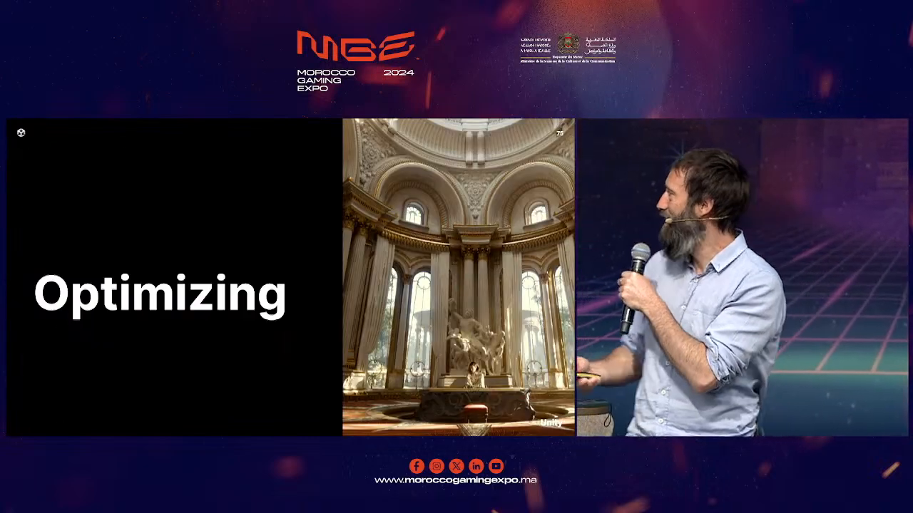
key("Right")
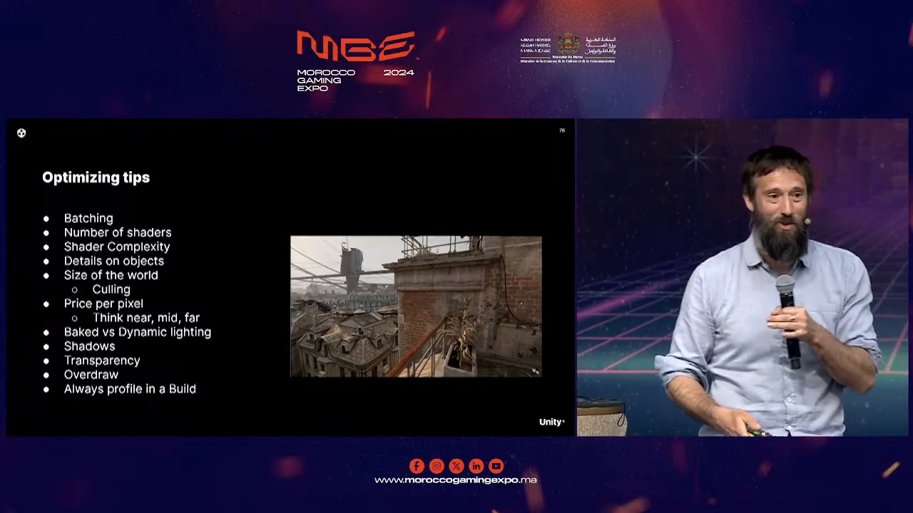
key("Right")
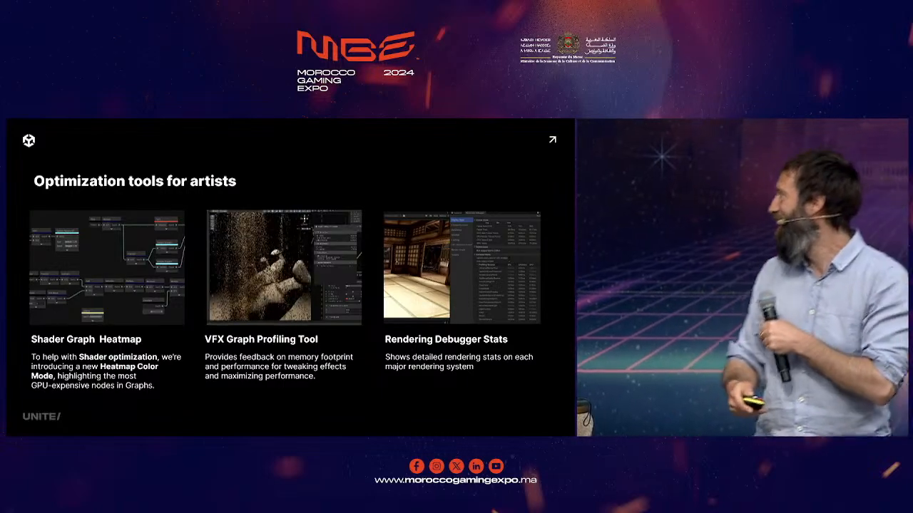
key("Right")
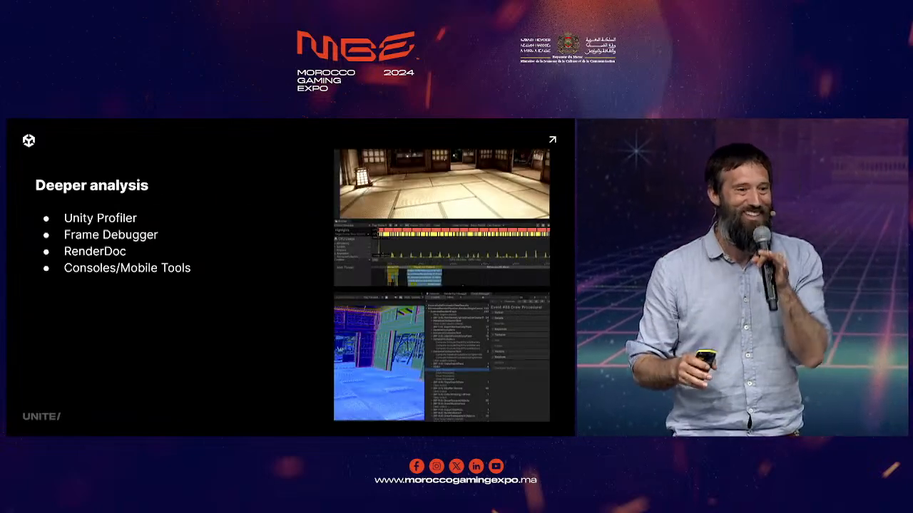